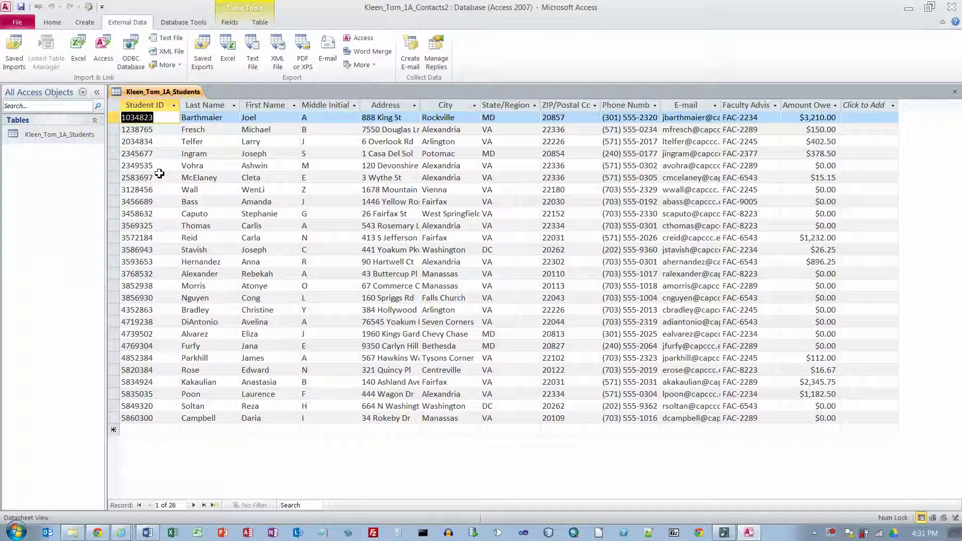
- Choose Design View from the Home tab's View list for the Students table
{"action": "left_click", "coordinate": [52, 23]}
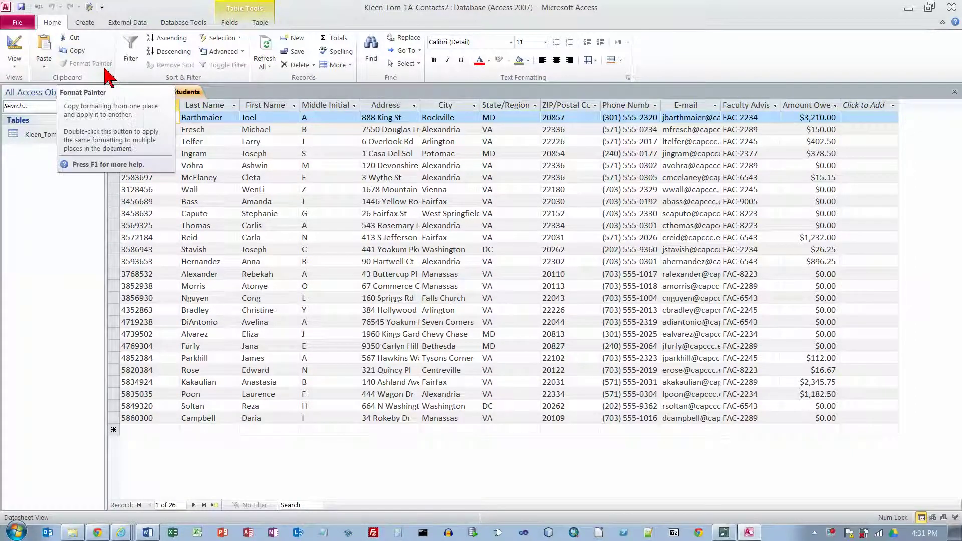
{"action": "left_click", "coordinate": [14, 70]}
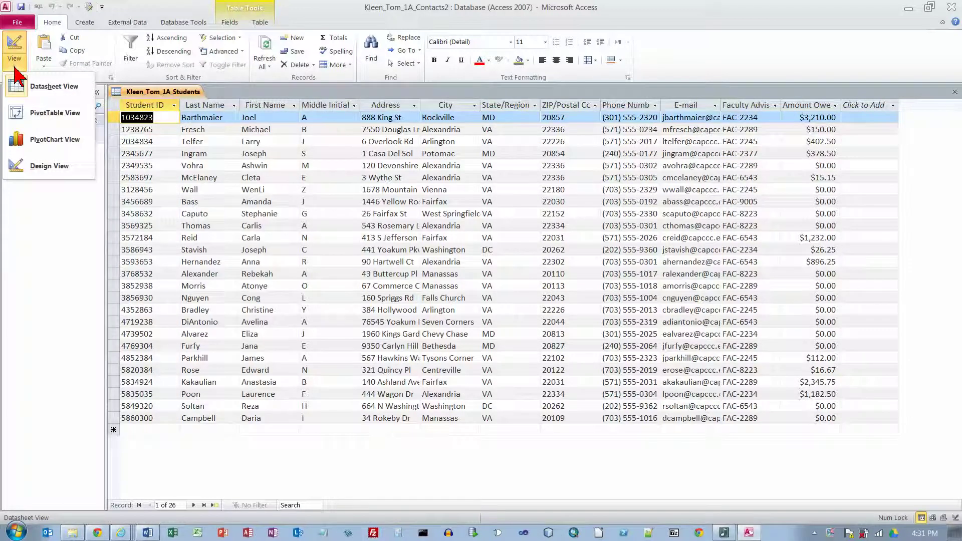
- Delete the Middle Initial field from the Students table design, confirming the permanent deletion
{"action": "left_click", "coordinate": [49, 167]}
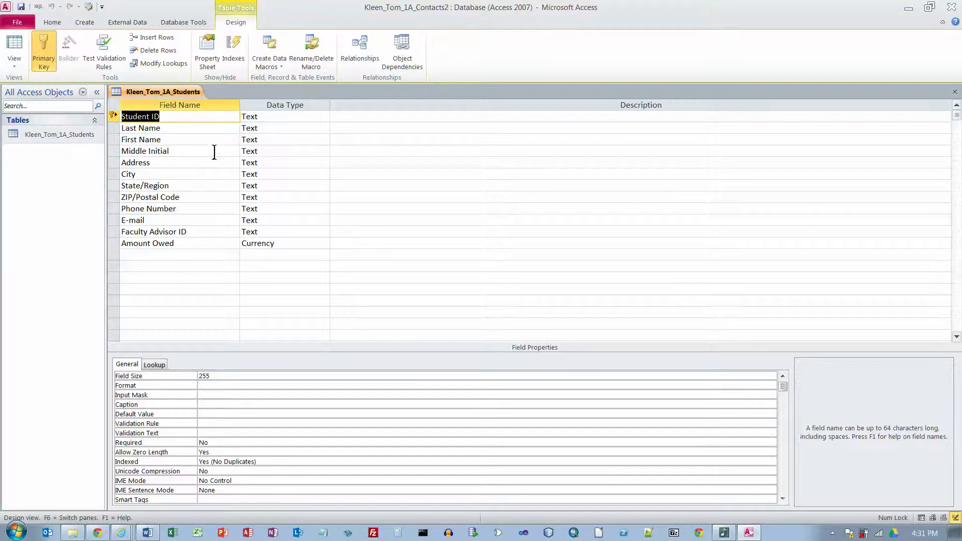
{"action": "left_click", "coordinate": [114, 151]}
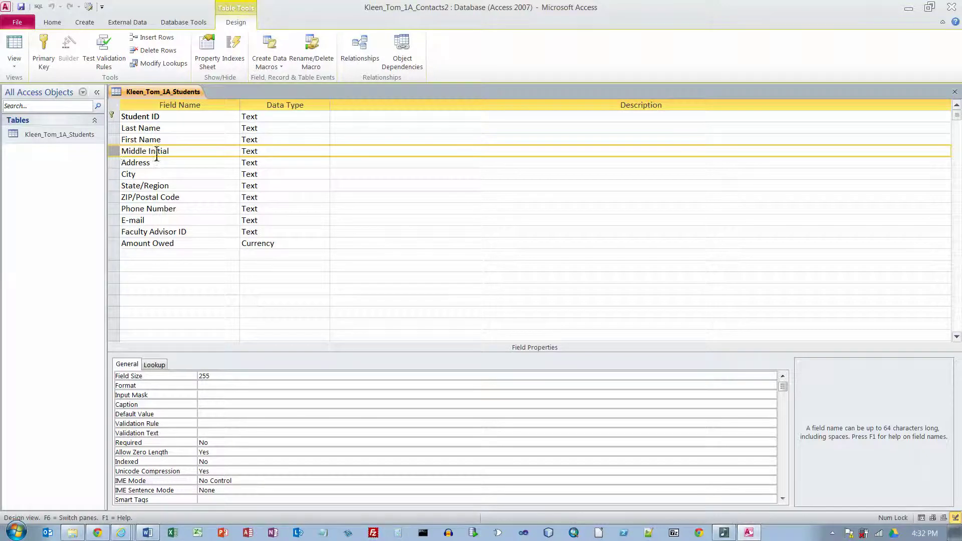
{"action": "right_click", "coordinate": [117, 157]}
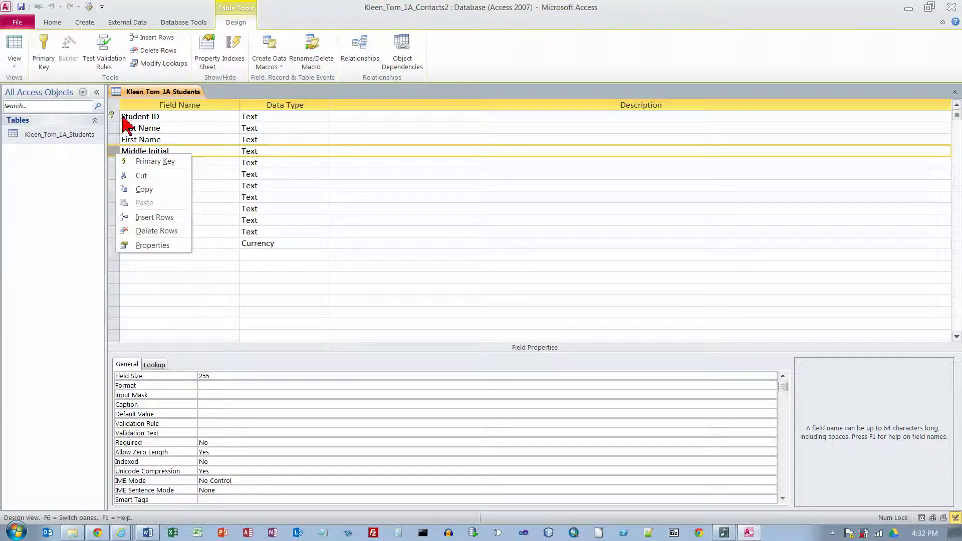
{"action": "left_click", "coordinate": [152, 231]}
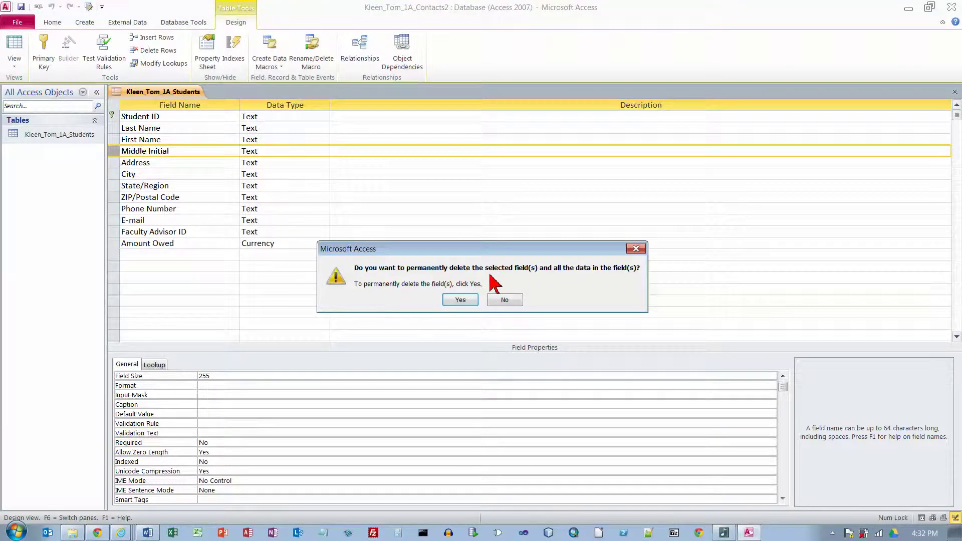
{"action": "left_click", "coordinate": [460, 300]}
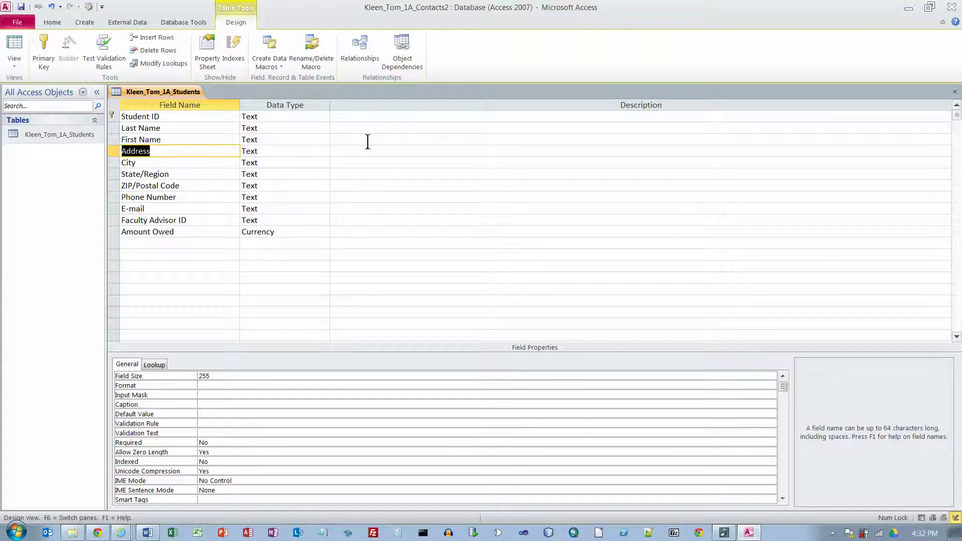
- Set the State/Region field size to 2
{"action": "left_click", "coordinate": [127, 174]}
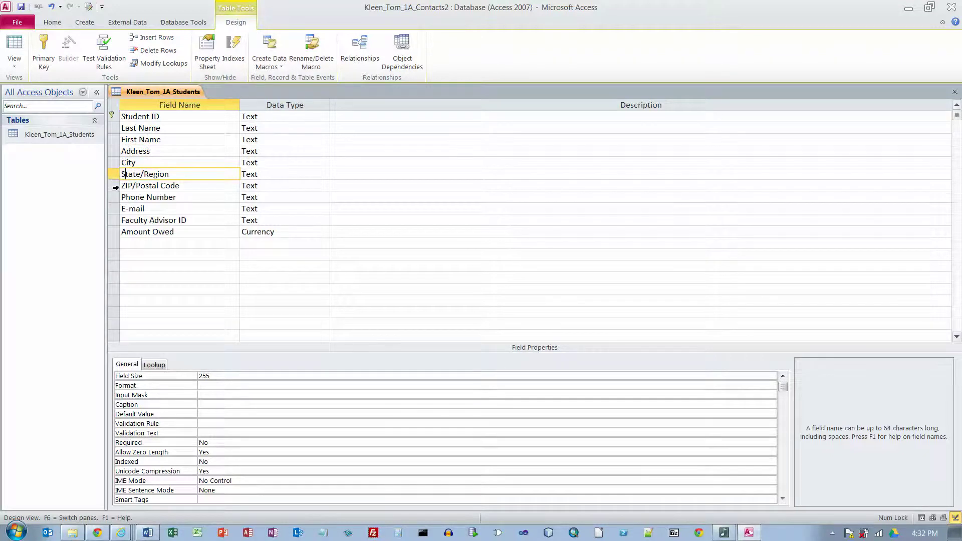
{"action": "left_click", "coordinate": [114, 186]}
{"action": "left_click", "coordinate": [114, 197]}
{"action": "left_click", "coordinate": [115, 209]}
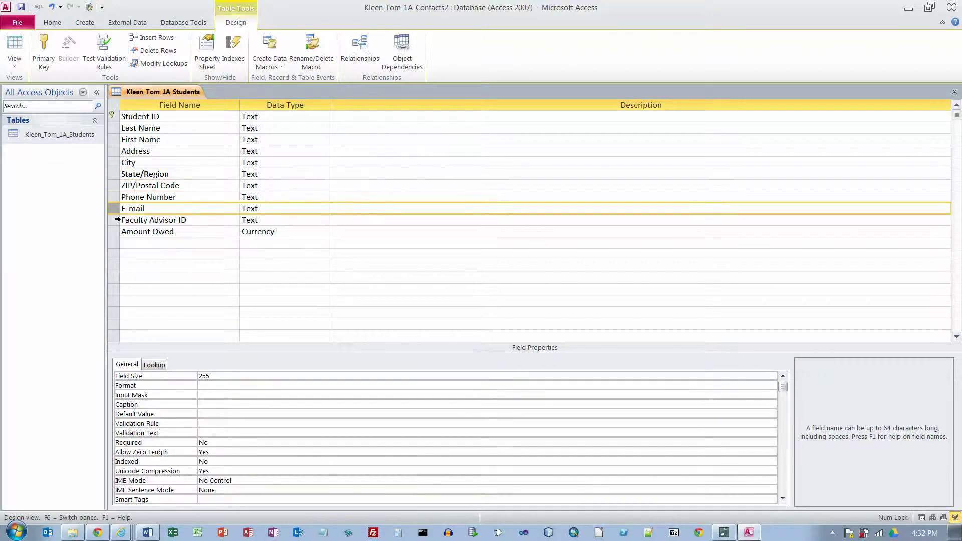
{"action": "left_click", "coordinate": [114, 220]}
{"action": "left_click", "coordinate": [114, 231]}
{"action": "left_click", "coordinate": [114, 208]}
{"action": "left_click", "coordinate": [114, 197]}
{"action": "left_click", "coordinate": [114, 186]}
{"action": "left_click", "coordinate": [115, 175]}
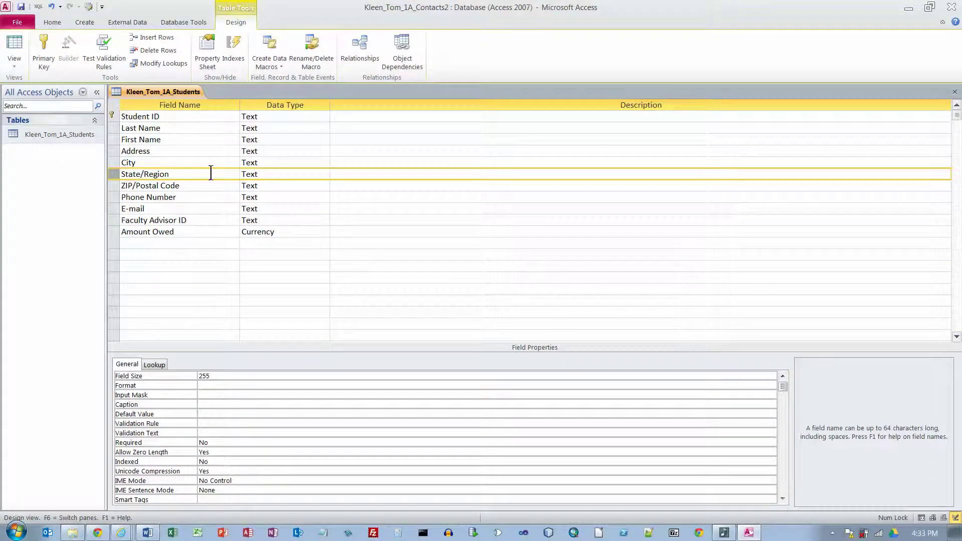
{"action": "left_click", "coordinate": [238, 380]}
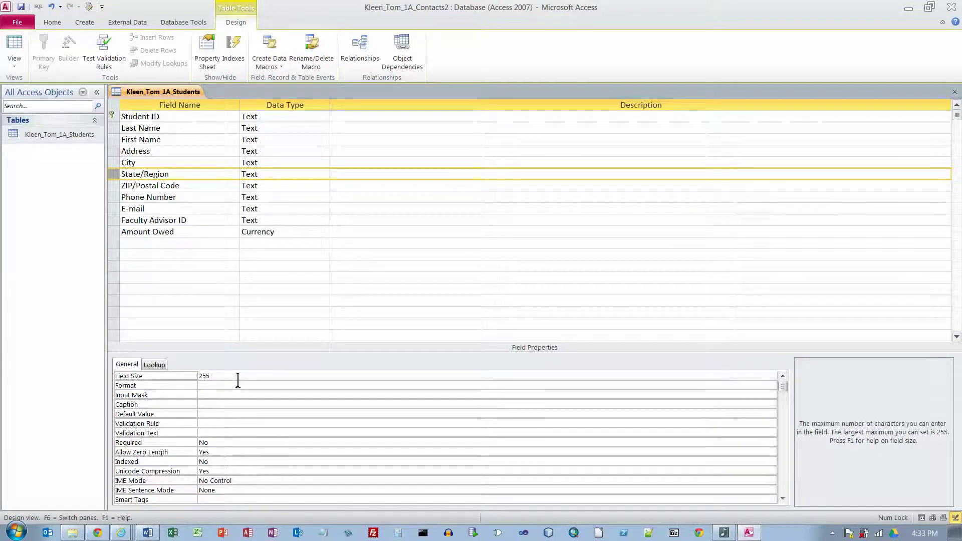
{"action": "key", "text": "BackSpace"}
{"action": "key", "text": "BackSpace"}
- Give State/Region the description 'Two-character state abbreviation'
{"action": "left_click", "coordinate": [365, 176]}
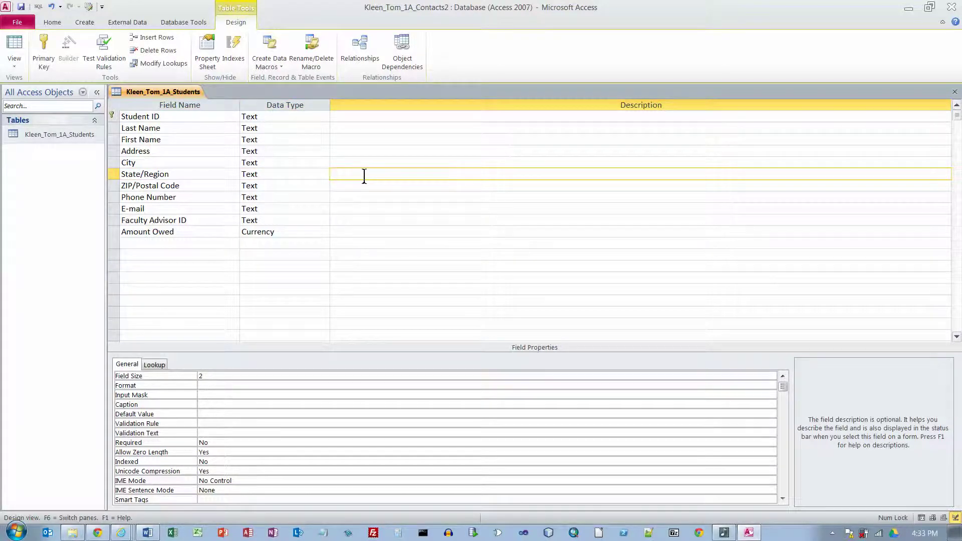
{"action": "type", "text": "Two-character state abbreviation"}
{"action": "key", "text": "Return"}
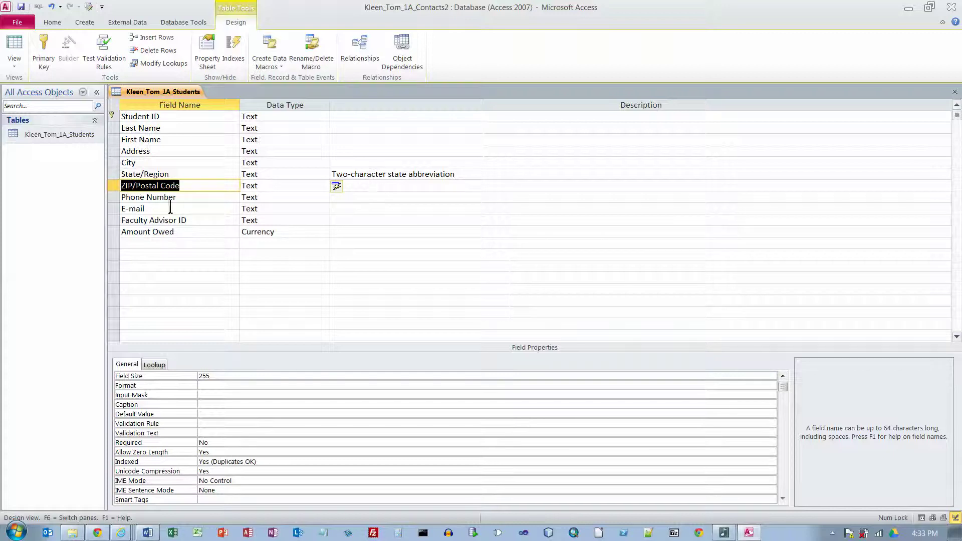
- Give Student ID field size 7 and the description 'Seven-digit student ID number'
{"action": "left_click", "coordinate": [172, 121]}
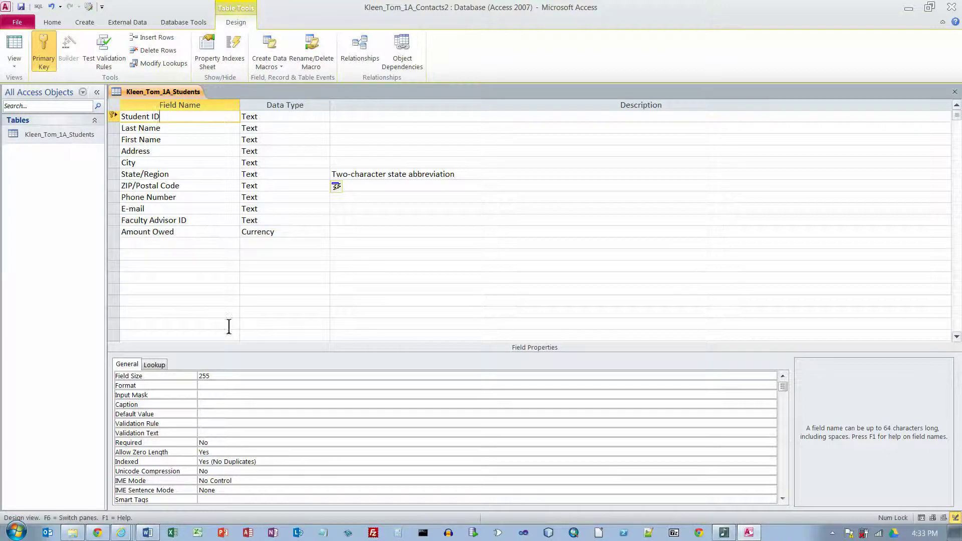
{"action": "left_click_drag", "start_coordinate": [222, 375], "coordinate": [193, 377]}
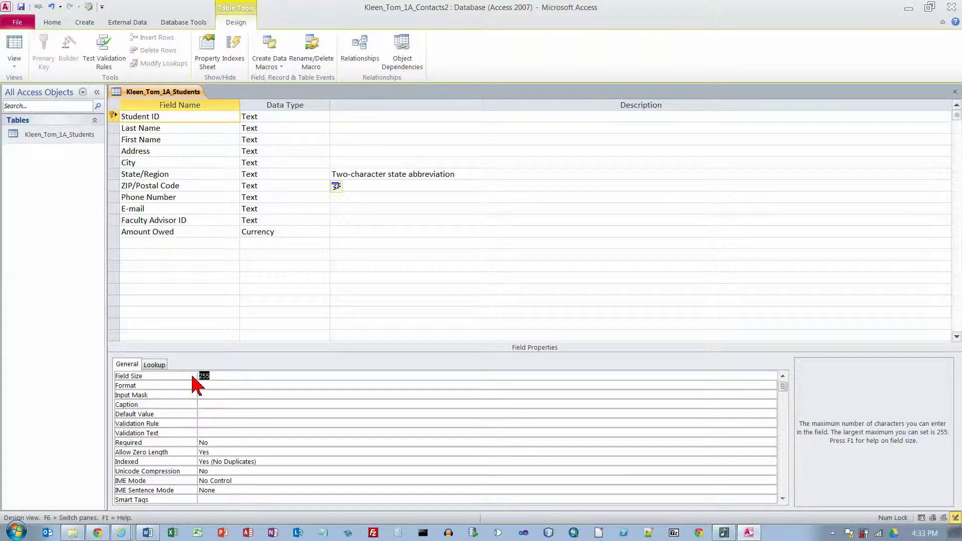
{"action": "type", "text": "7"}
{"action": "left_click", "coordinate": [349, 120]}
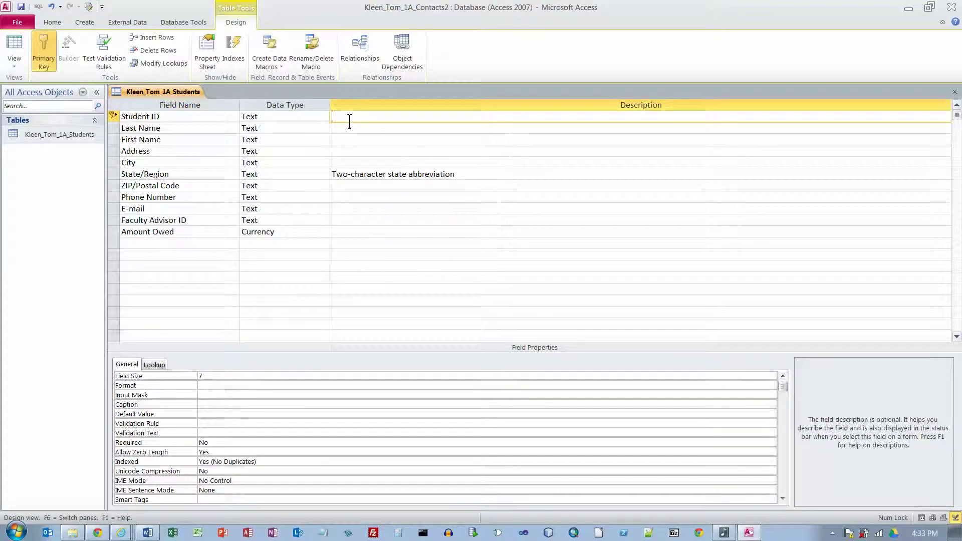
{"action": "type", "text": "Seven-digit student ID number"}
{"action": "key", "text": "Return"}
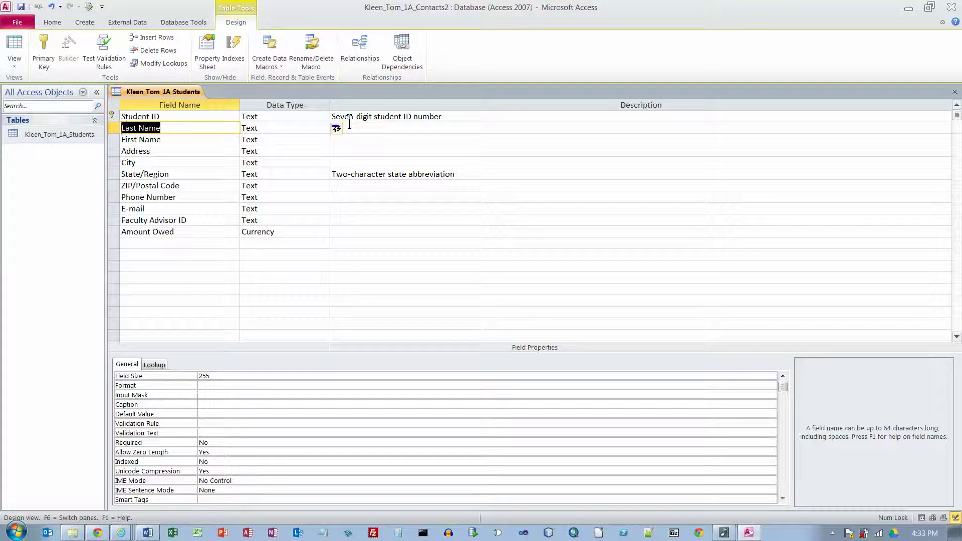
{"action": "left_click", "coordinate": [455, 118]}
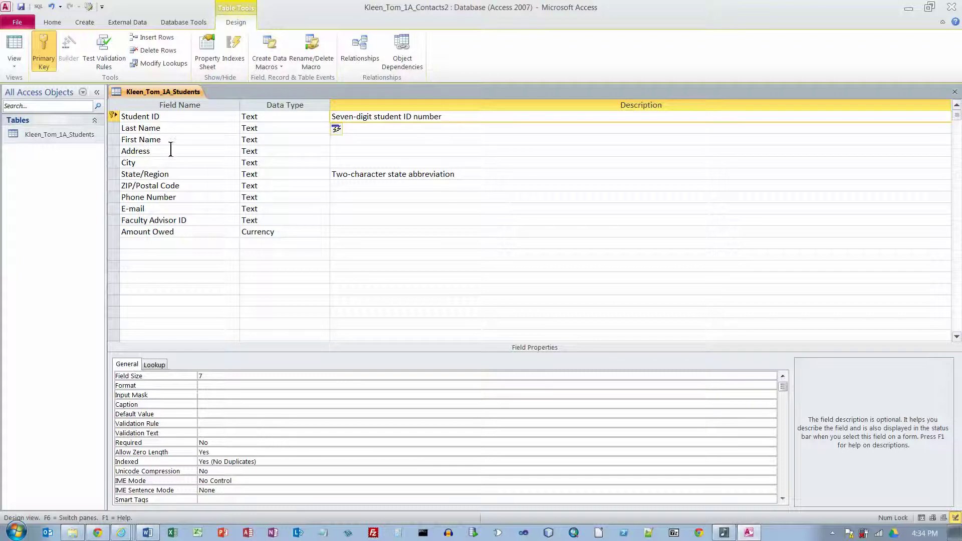
{"action": "left_click", "coordinate": [139, 224]}
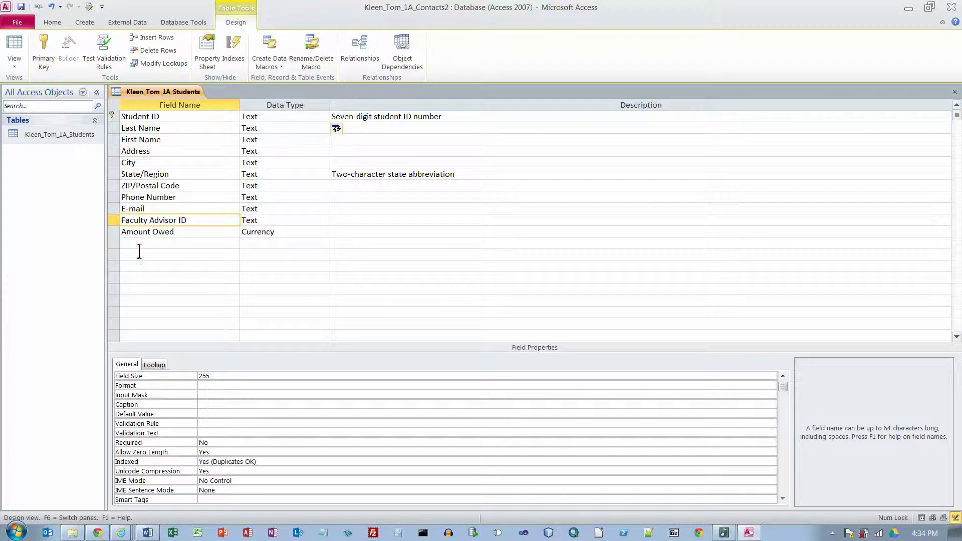
- Give Faculty Advisor ID field size 8 and description 'Eight-character ID of faculty member assigned as advisor'
{"action": "left_click", "coordinate": [187, 377]}
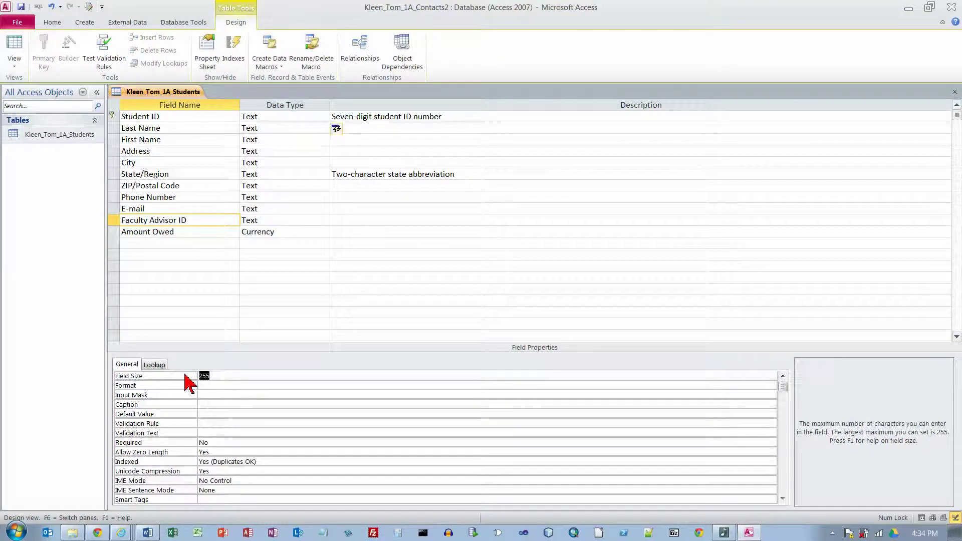
{"action": "type", "text": "8"}
{"action": "left_click", "coordinate": [357, 225]}
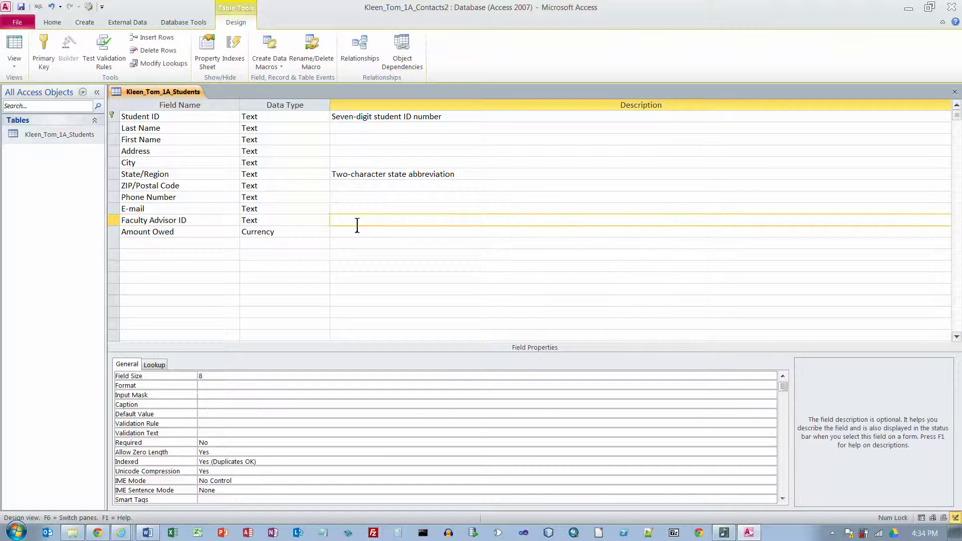
{"action": "type", "text": "Eight-character ID of faculty member "}
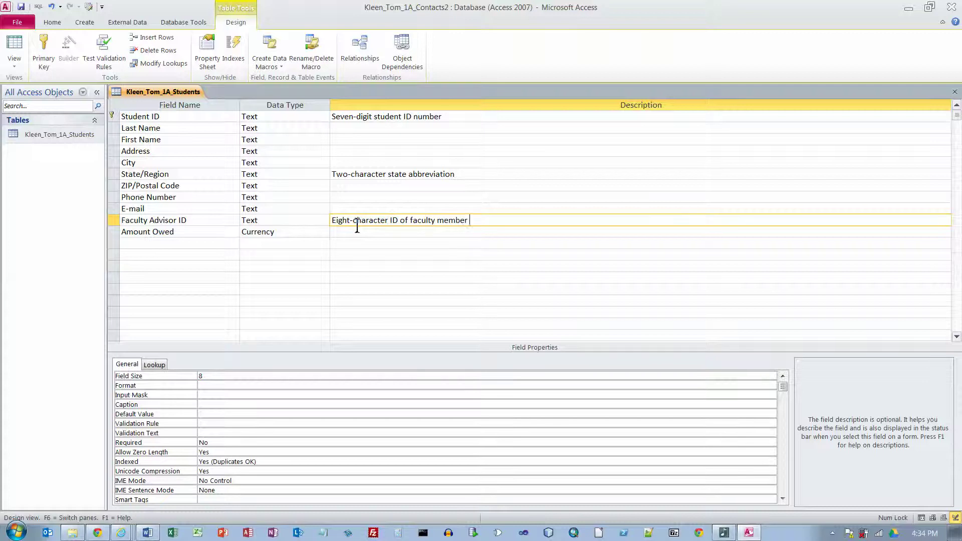
{"action": "type", "text": "assigned as advisor"}
{"action": "left_click", "coordinate": [539, 232]}
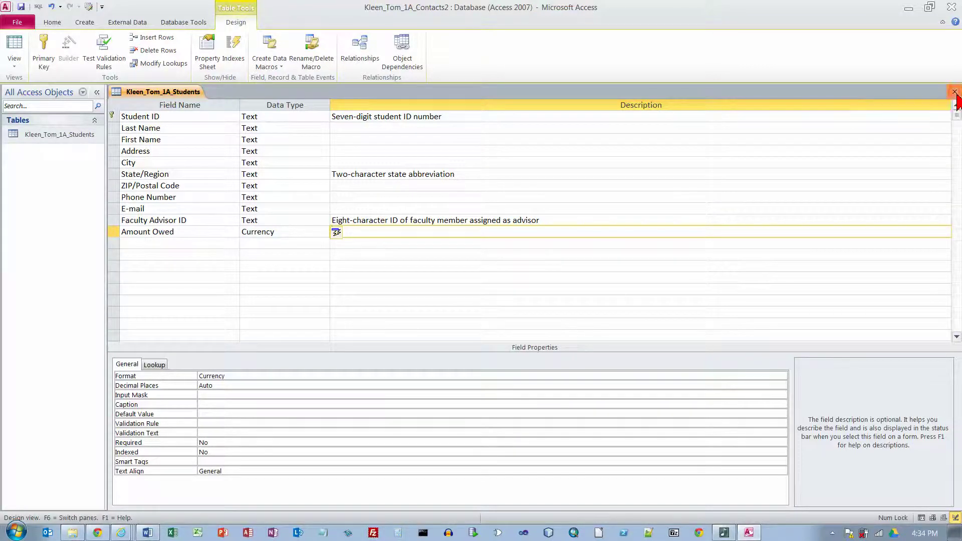
- Close the Students table design, saving it and accepting the possible data-loss warning
{"action": "left_click", "coordinate": [955, 92]}
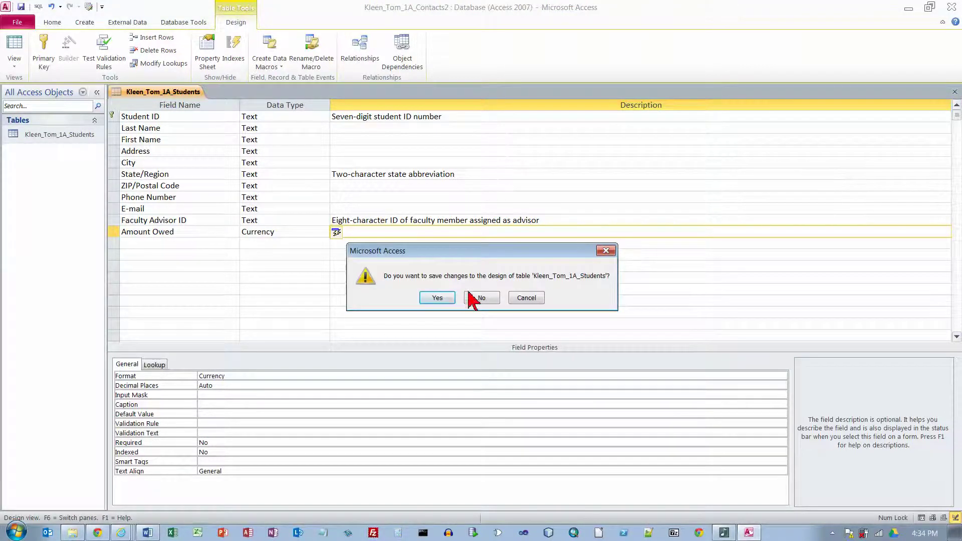
{"action": "left_click", "coordinate": [443, 300]}
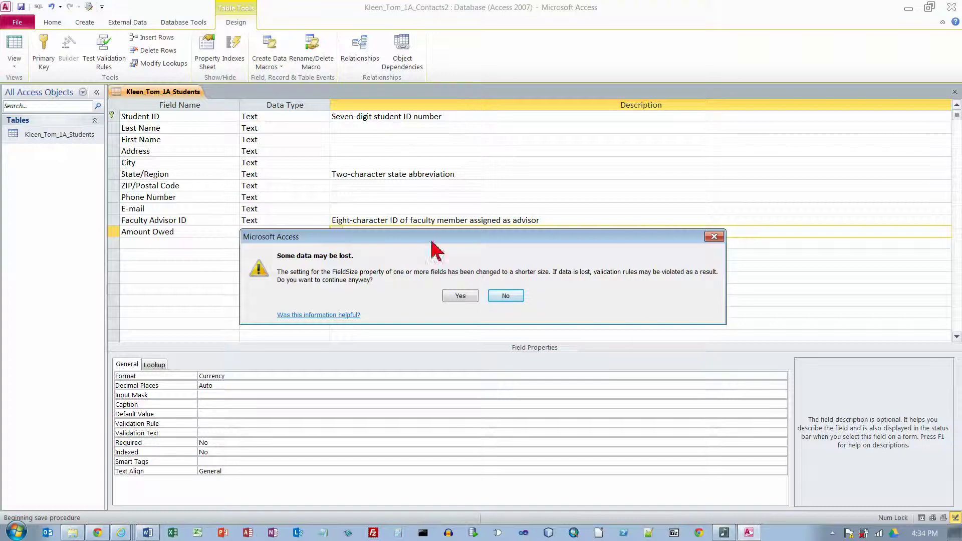
{"action": "left_click", "coordinate": [461, 296]}
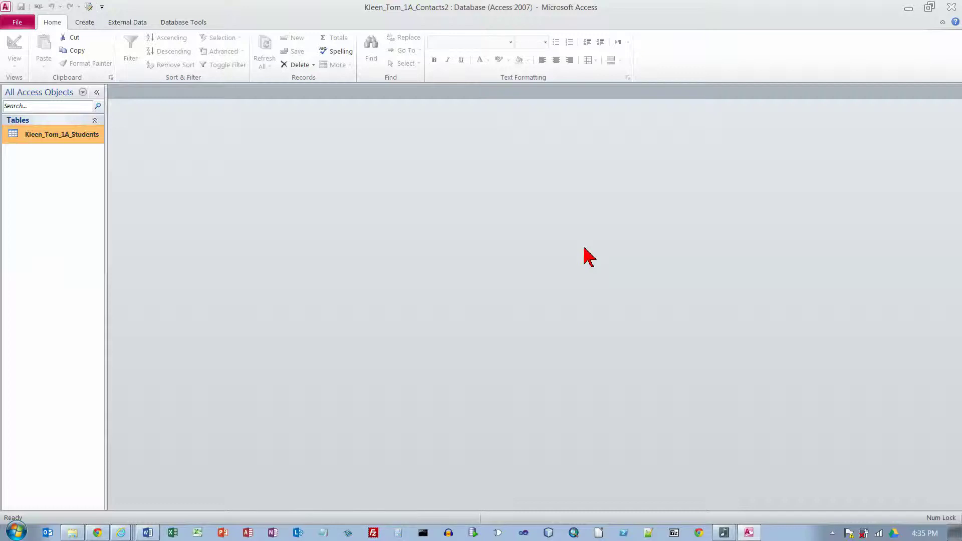
- Reopen Kleen_Tom_1A_Students in Design View, inspect Last Name, then switch to Datasheet view
{"action": "right_click", "coordinate": [87, 135]}
{"action": "left_click", "coordinate": [120, 159]}
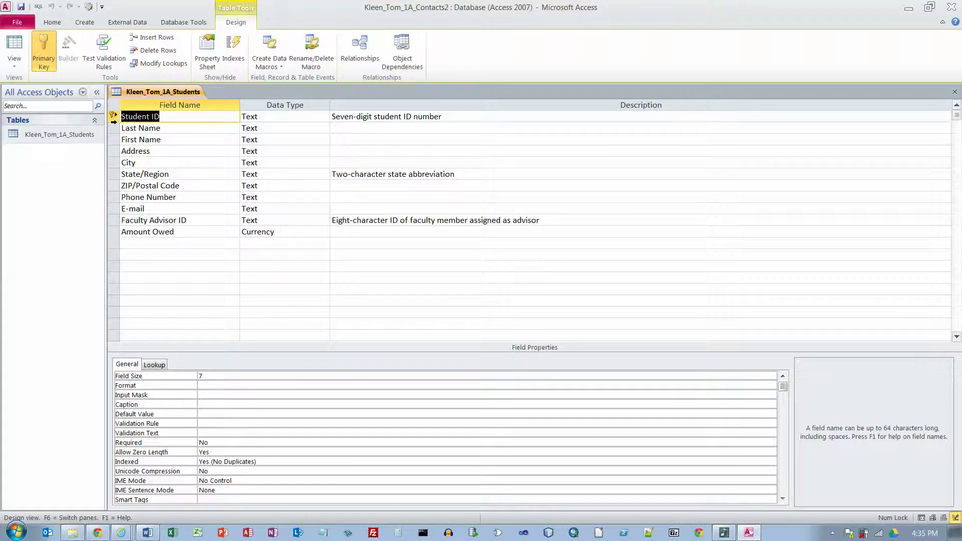
{"action": "left_click", "coordinate": [115, 124]}
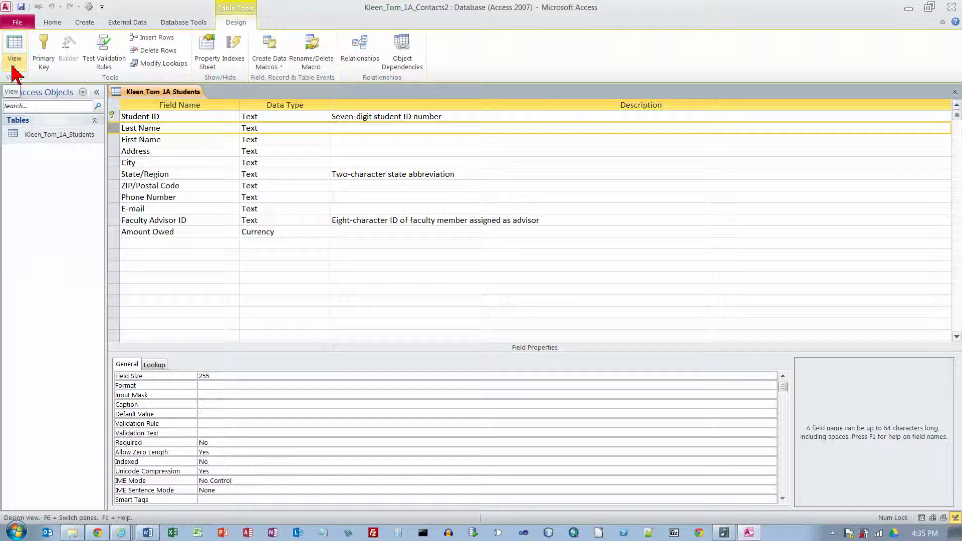
{"action": "left_click", "coordinate": [18, 45]}
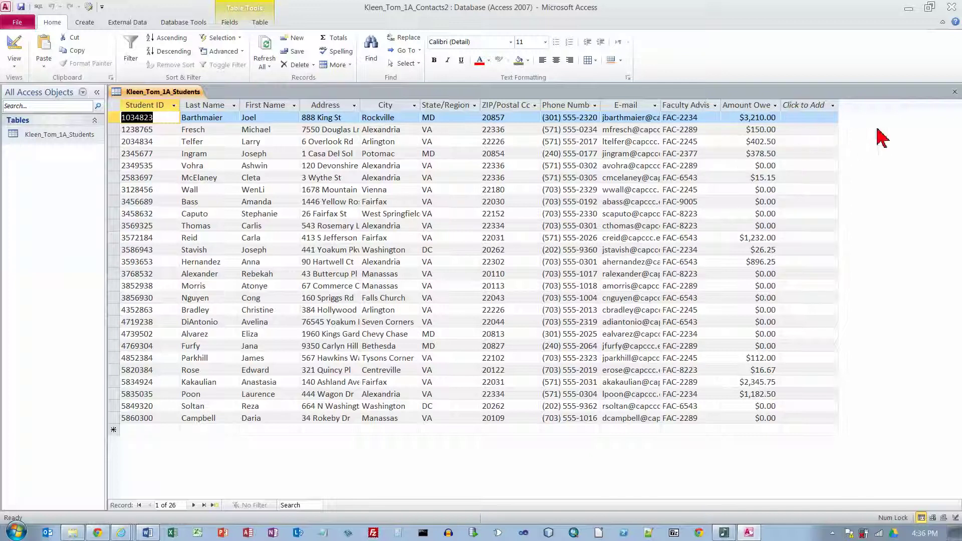
- Close the Students table and start an Excel import from External Data
{"action": "left_click", "coordinate": [955, 92]}
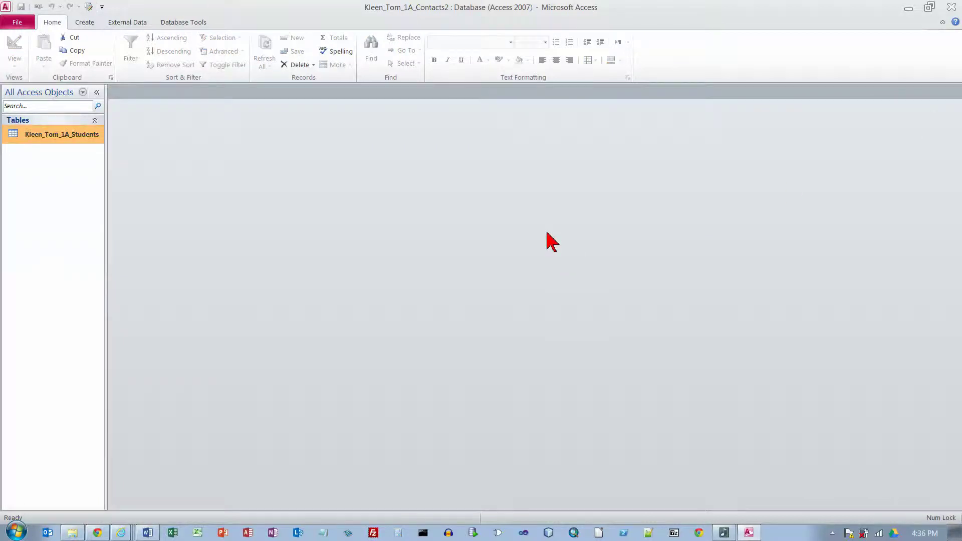
{"action": "left_click", "coordinate": [127, 22]}
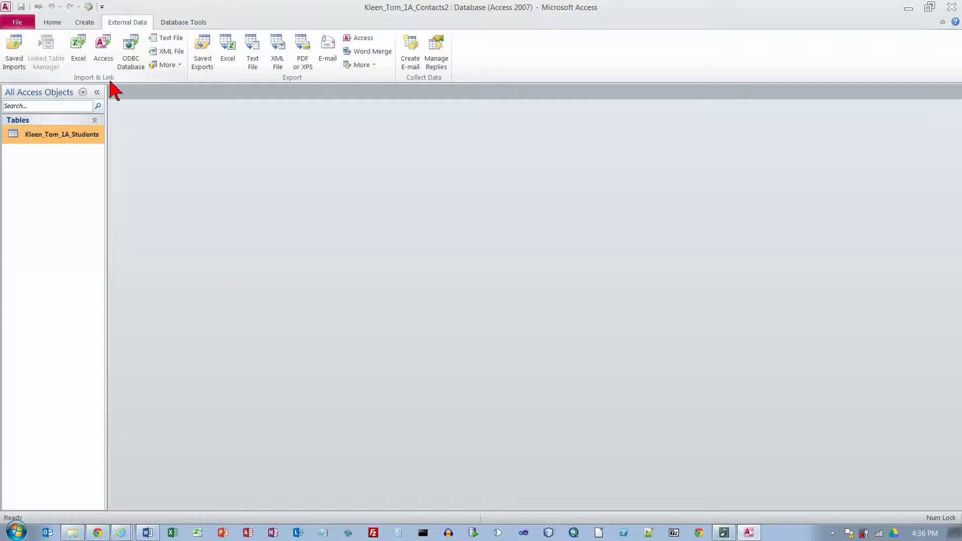
{"action": "left_click", "coordinate": [80, 53]}
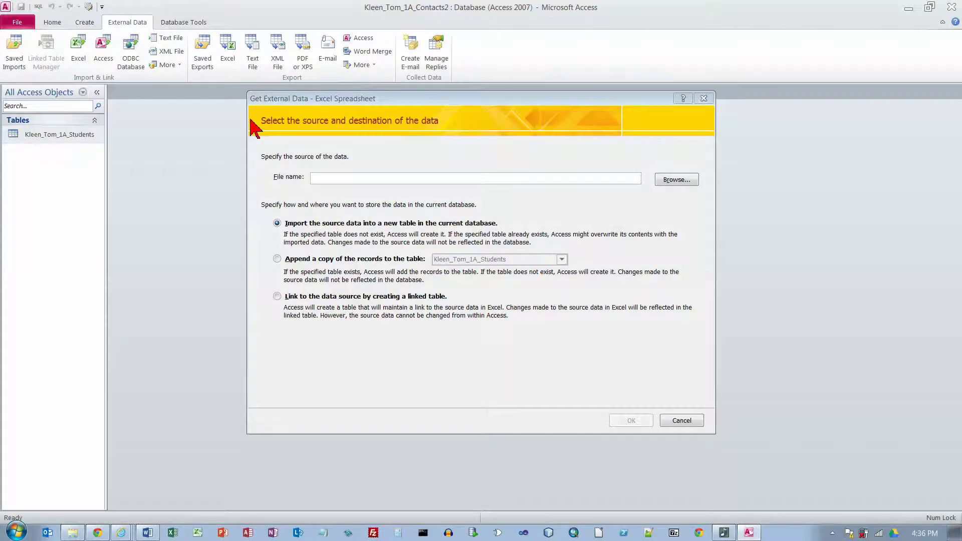
- Choose a01A_Faculty.xlsx as the import source, importing into a new table
{"action": "left_click", "coordinate": [681, 180]}
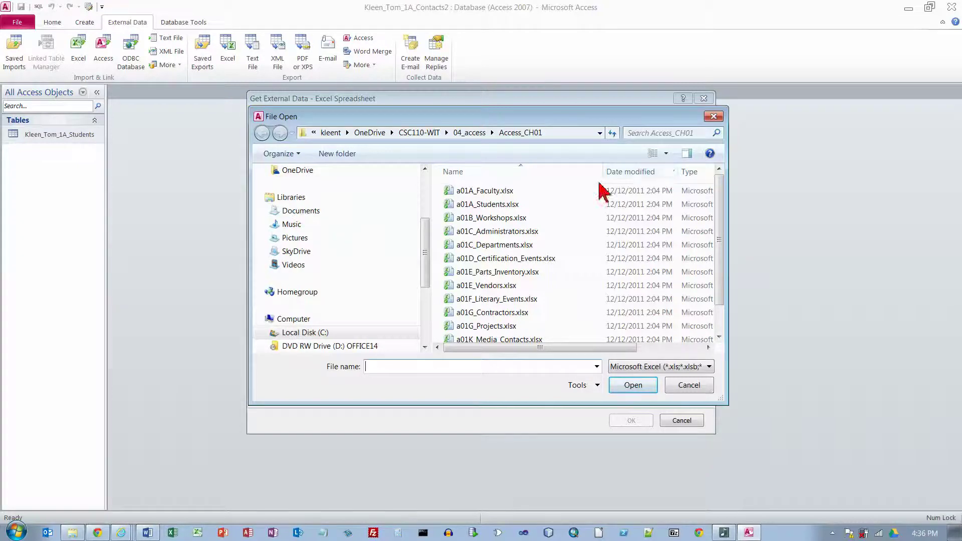
{"action": "left_click", "coordinate": [492, 193]}
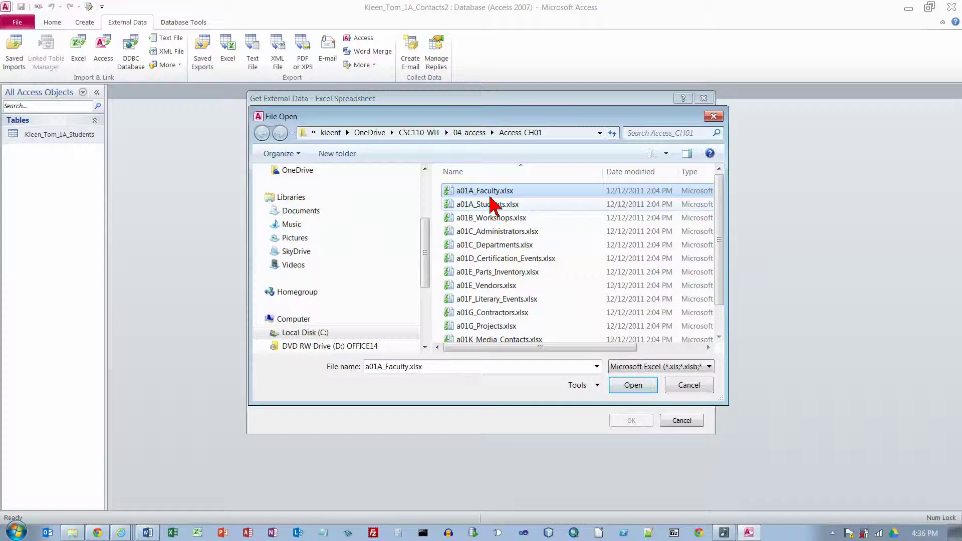
{"action": "left_click", "coordinate": [634, 386]}
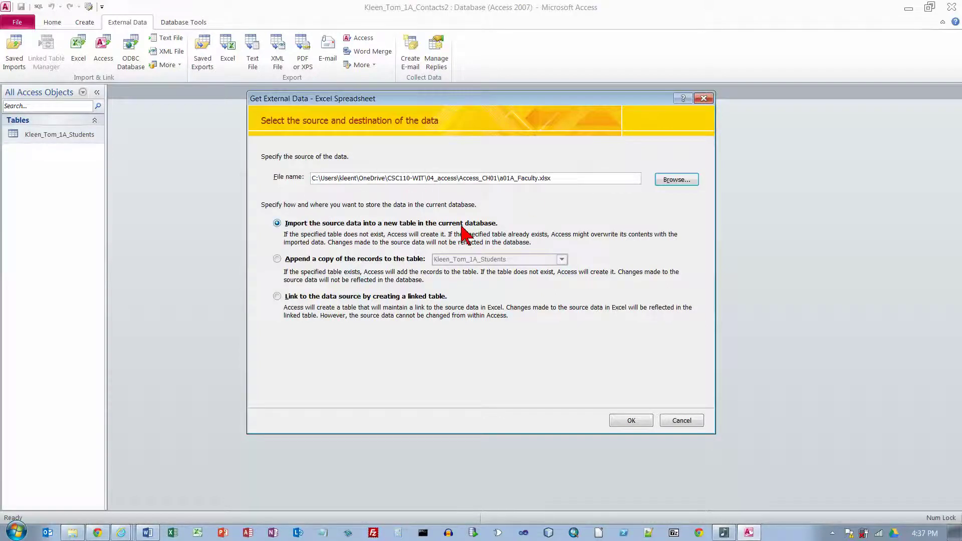
{"action": "left_click", "coordinate": [635, 421]}
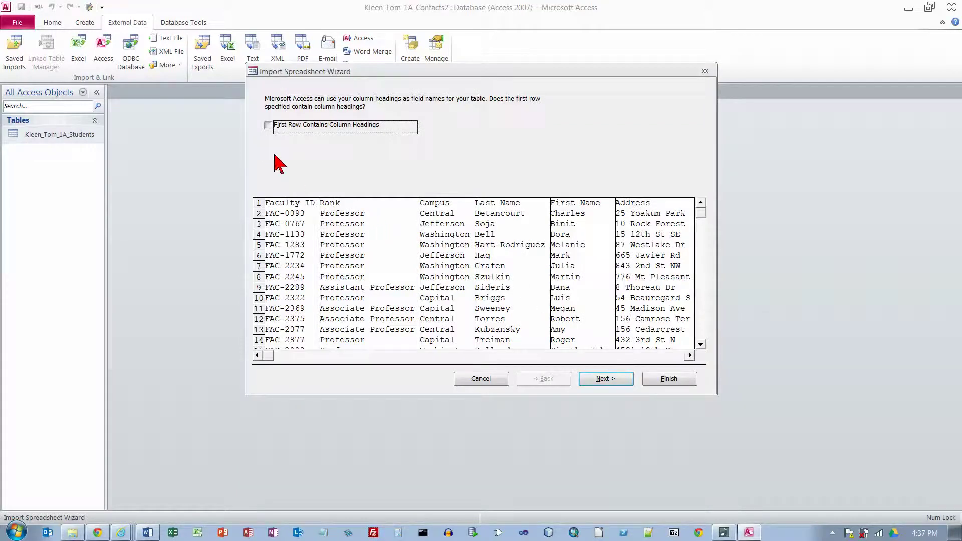
- Use the first row as column headings and advance the wizard to the primary-key page
{"action": "left_click", "coordinate": [267, 126]}
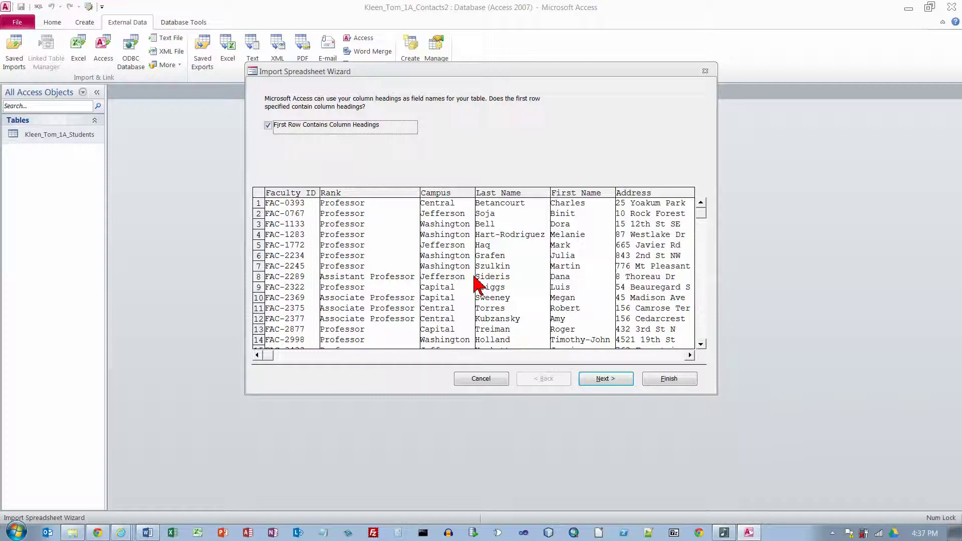
{"action": "left_click", "coordinate": [607, 379]}
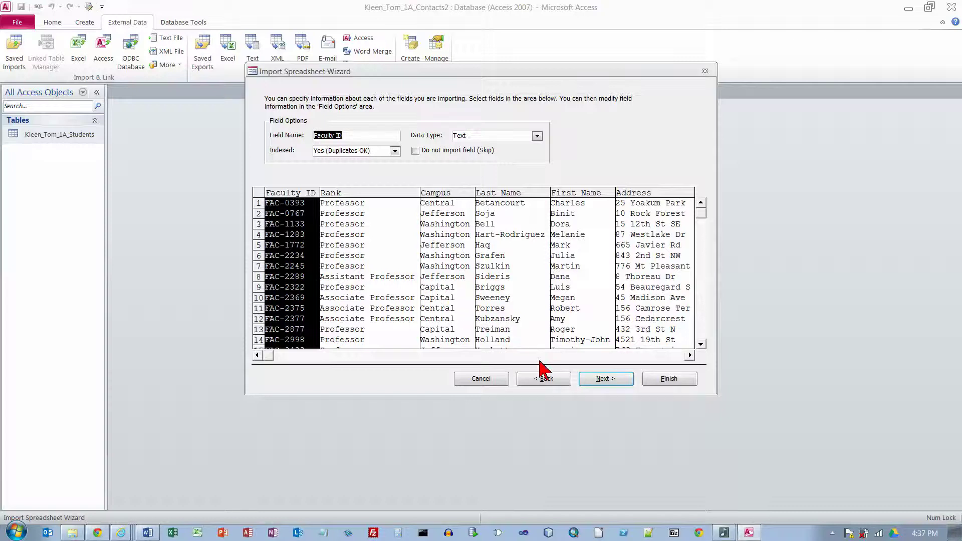
{"action": "left_click", "coordinate": [606, 380]}
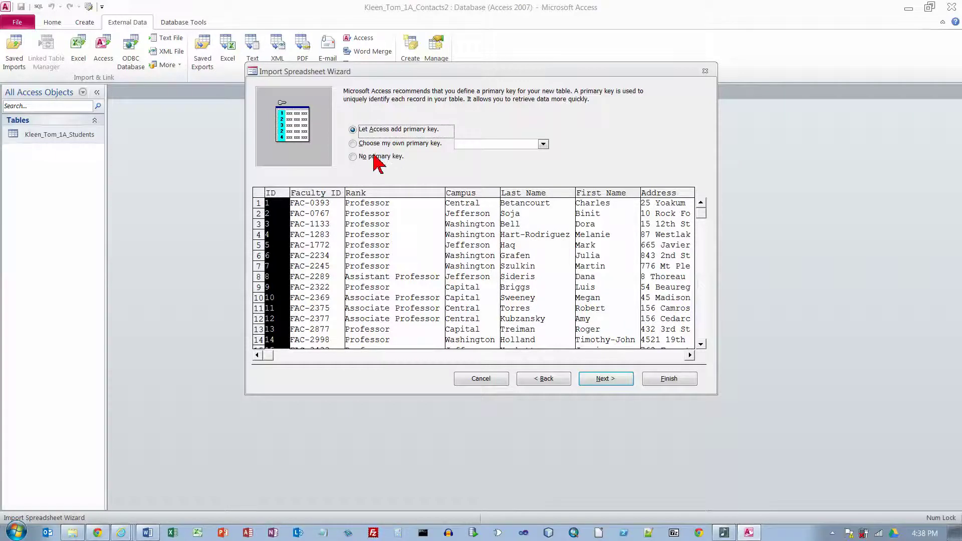
- Choose your own primary key, keep Faculty ID, and advance to the table-naming page
{"action": "left_click", "coordinate": [354, 145]}
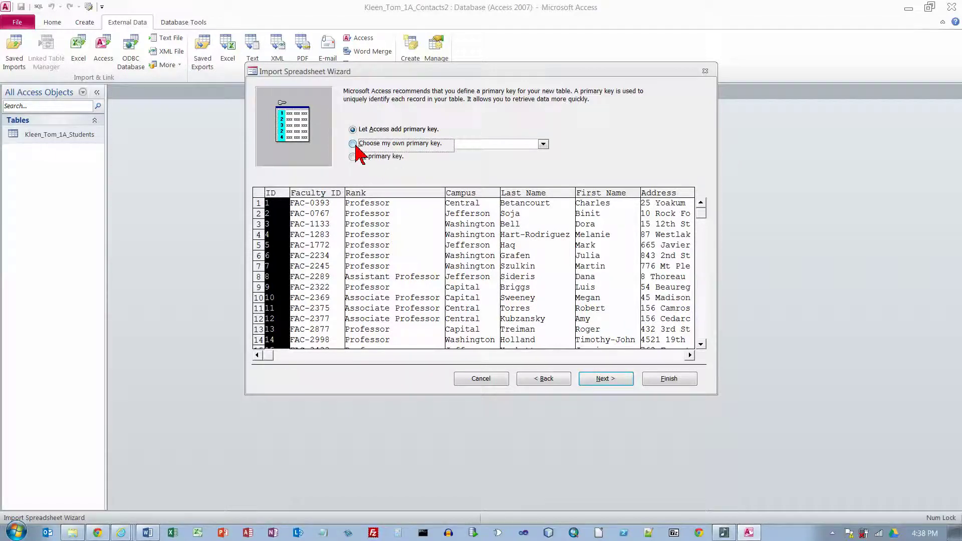
{"action": "left_click", "coordinate": [543, 145]}
{"action": "left_click", "coordinate": [534, 155]}
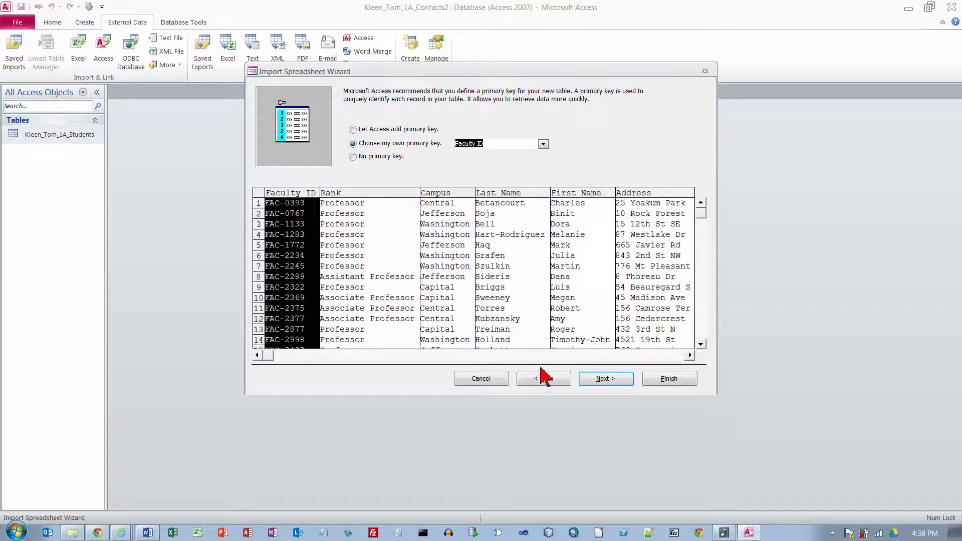
{"action": "left_click", "coordinate": [607, 380]}
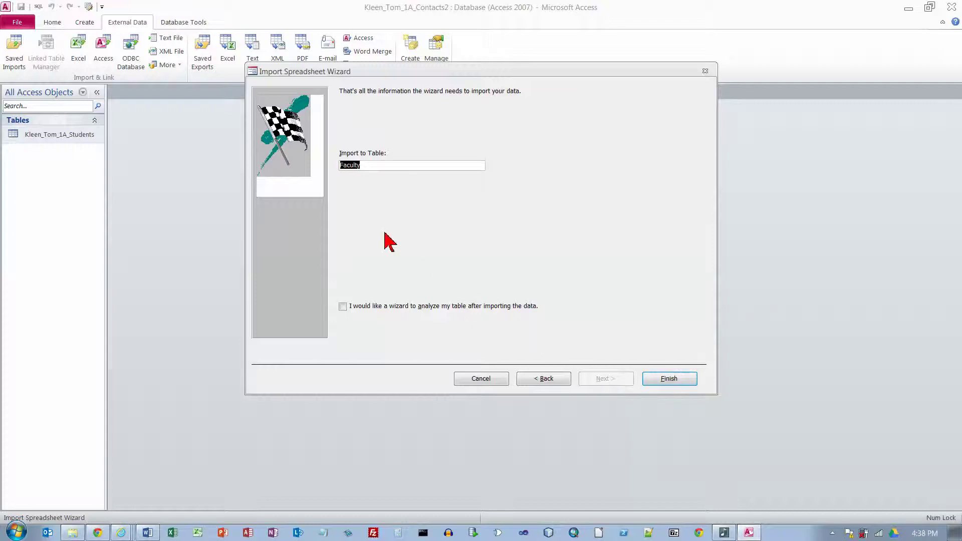
- Name the table Kleen_Tom_1A_Faculty and finish the import without saving the import steps
{"action": "left_click", "coordinate": [343, 166]}
{"action": "type", "text": "Kleen_Tom_"}
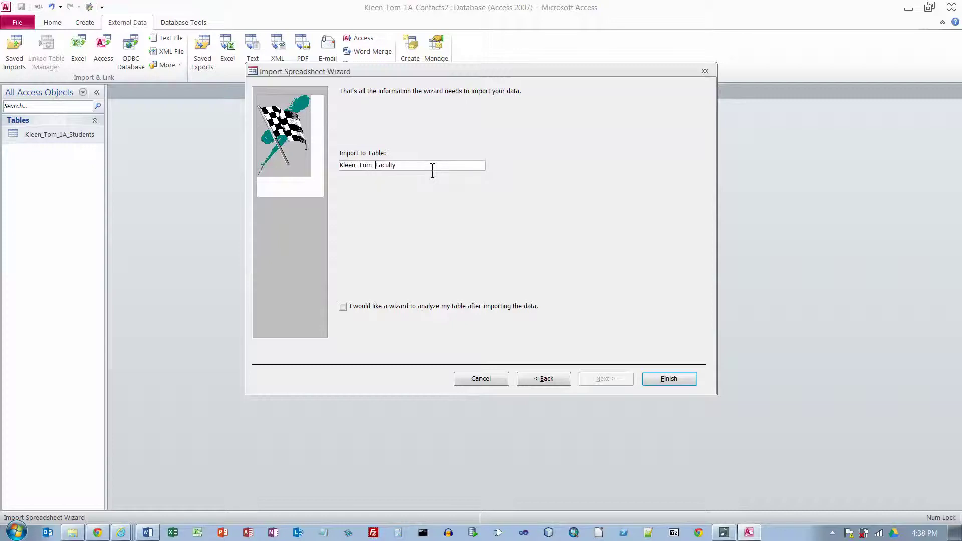
{"action": "type", "text": "1A_"}
{"action": "left_click", "coordinate": [671, 379]}
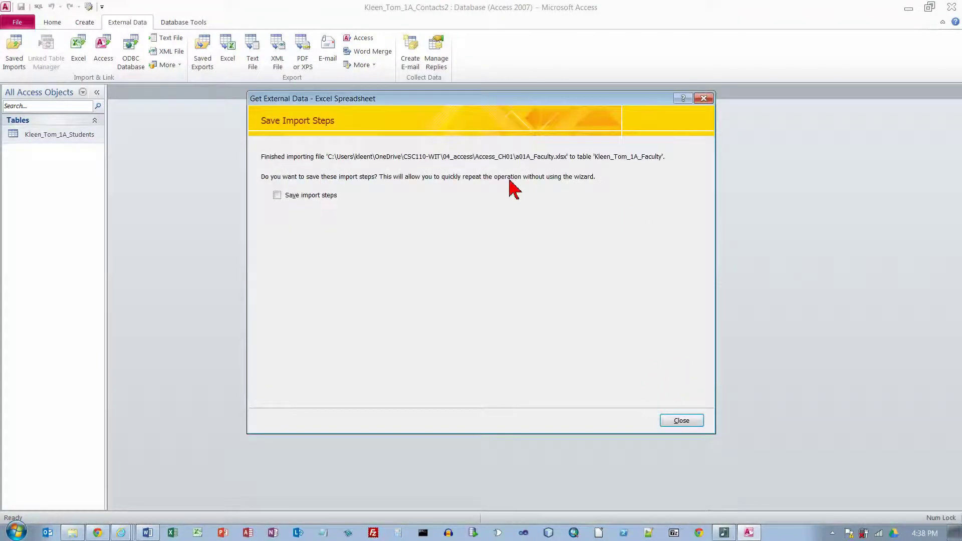
{"action": "left_click", "coordinate": [692, 425]}
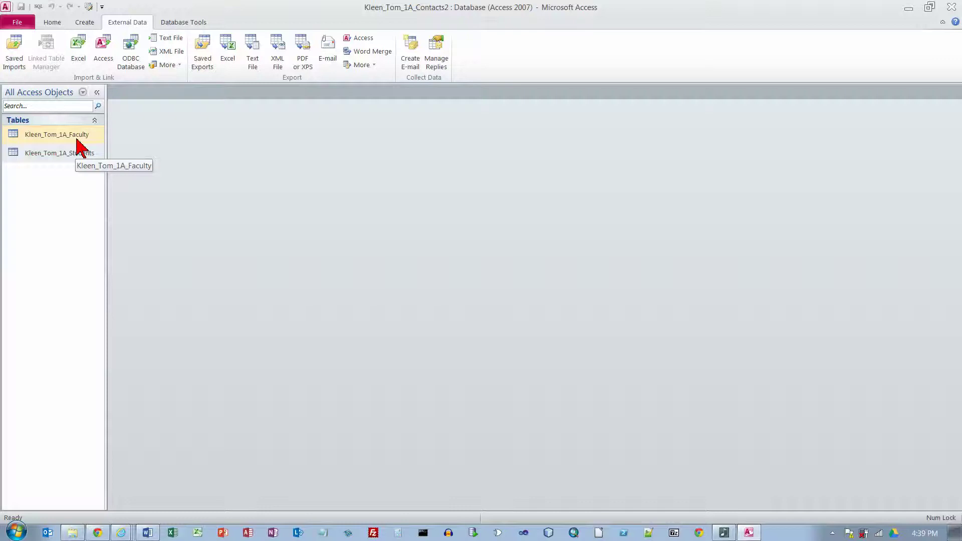
- Open Kleen_Tom_1A_Faculty and change the ZIP/Postal Code data type from Number to Text
{"action": "double_click", "coordinate": [77, 140]}
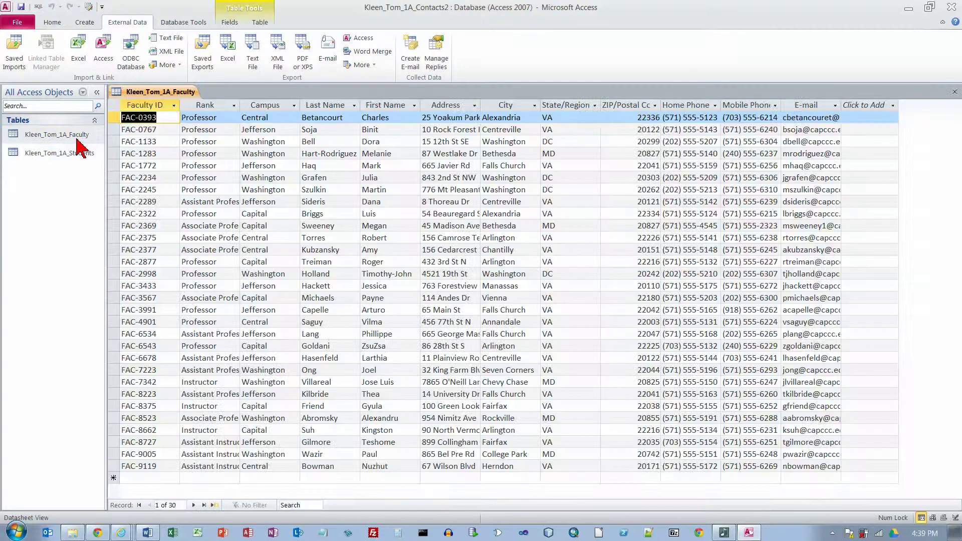
{"action": "left_click", "coordinate": [96, 93]}
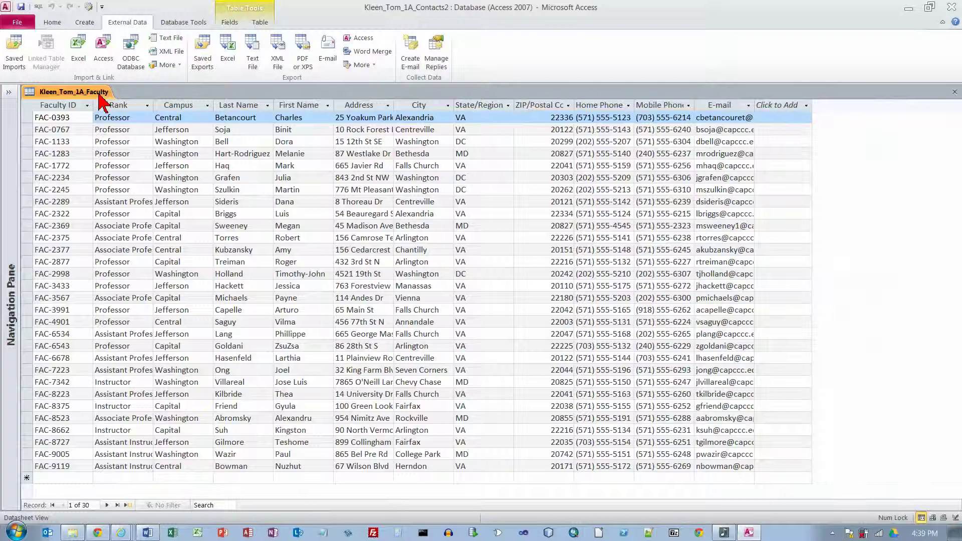
{"action": "left_click", "coordinate": [544, 105]}
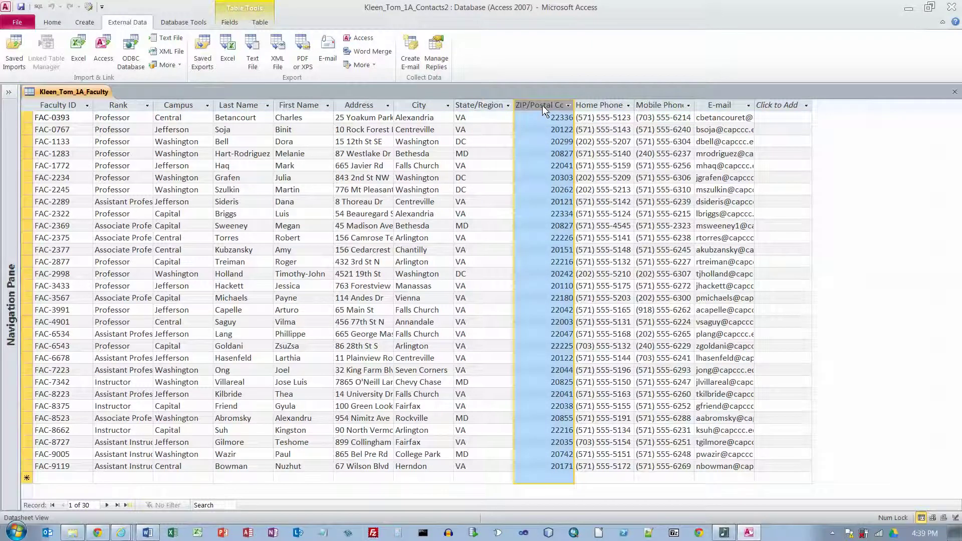
{"action": "left_click", "coordinate": [230, 23]}
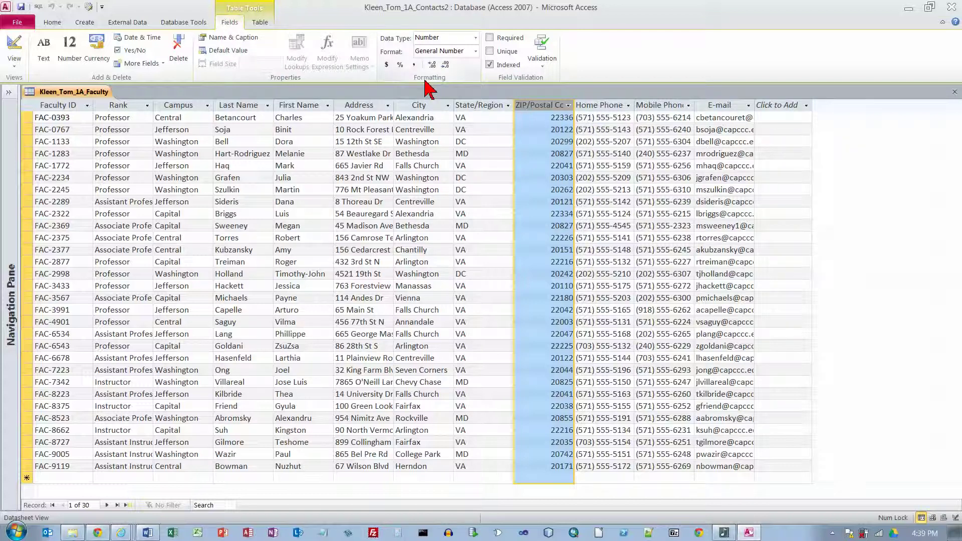
{"action": "left_click", "coordinate": [476, 38]}
{"action": "left_click", "coordinate": [451, 52]}
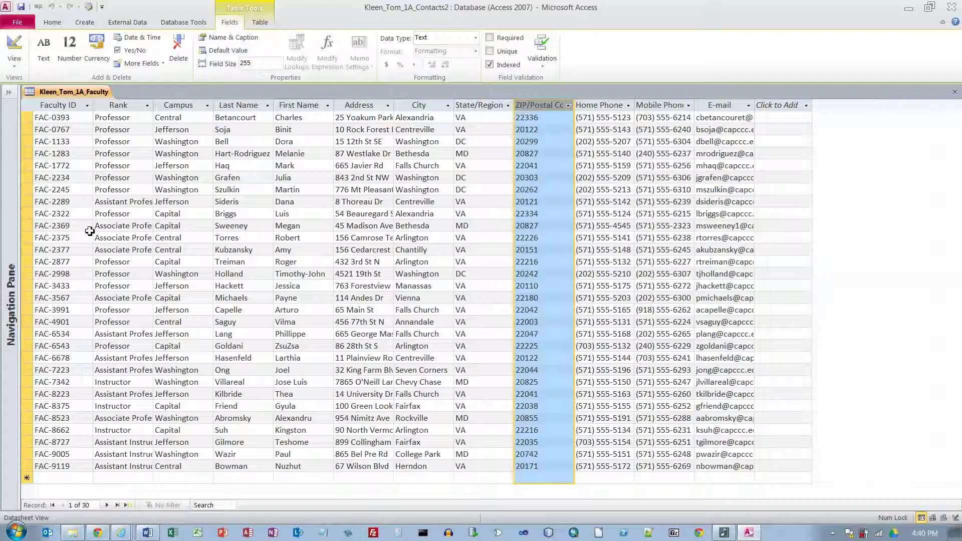
- Open the Kleen_Tom_1A_Students table from the Navigation Pane
{"action": "left_click", "coordinate": [10, 123]}
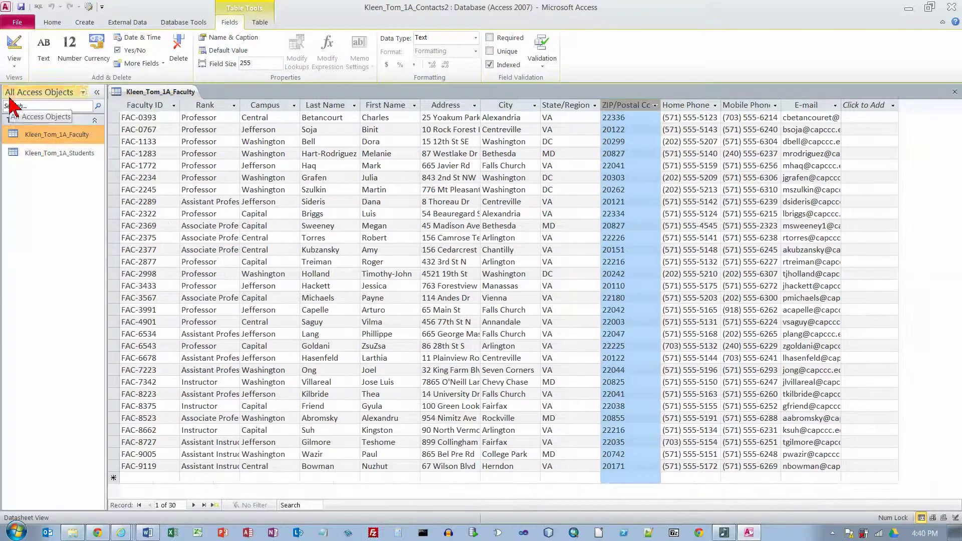
{"action": "left_click", "coordinate": [39, 159]}
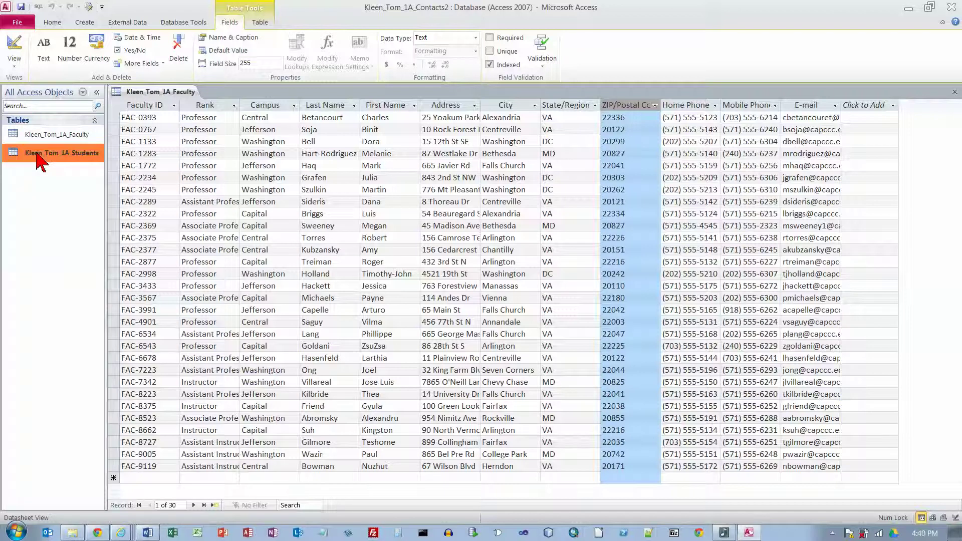
{"action": "double_click", "coordinate": [39, 159]}
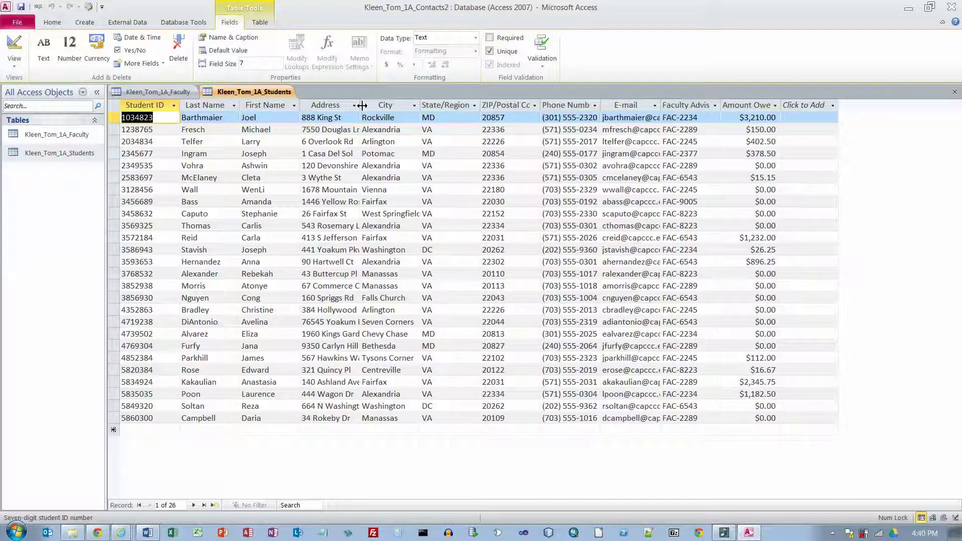
- Best-fit the Address column to its longest address
{"action": "left_click_drag", "start_coordinate": [362, 106], "coordinate": [362, 106]}
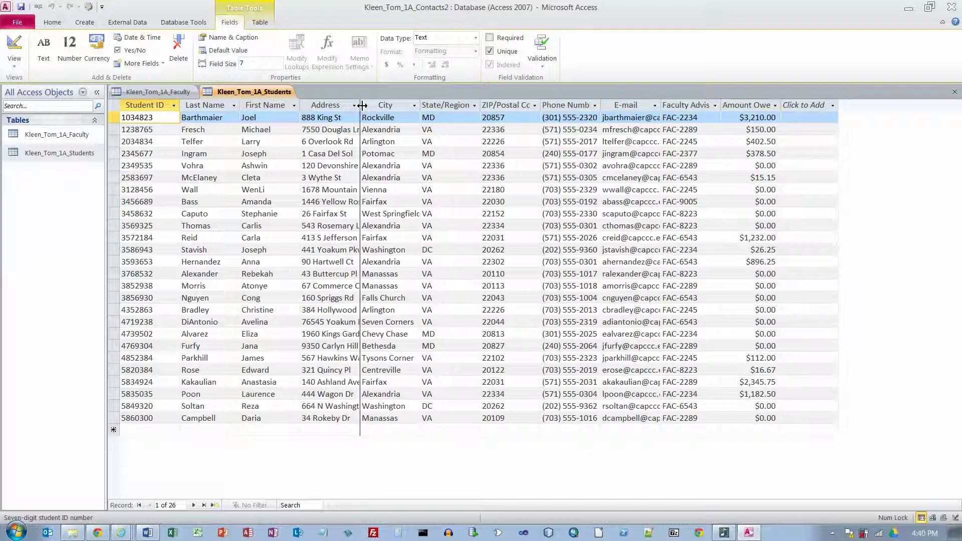
{"action": "left_click_drag", "start_coordinate": [362, 106], "coordinate": [362, 105]}
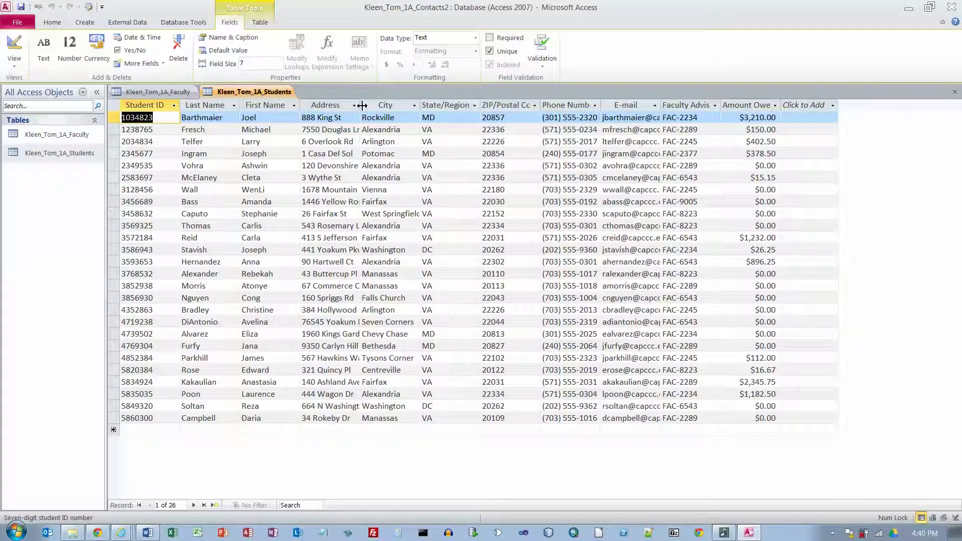
{"action": "double_click", "coordinate": [362, 105]}
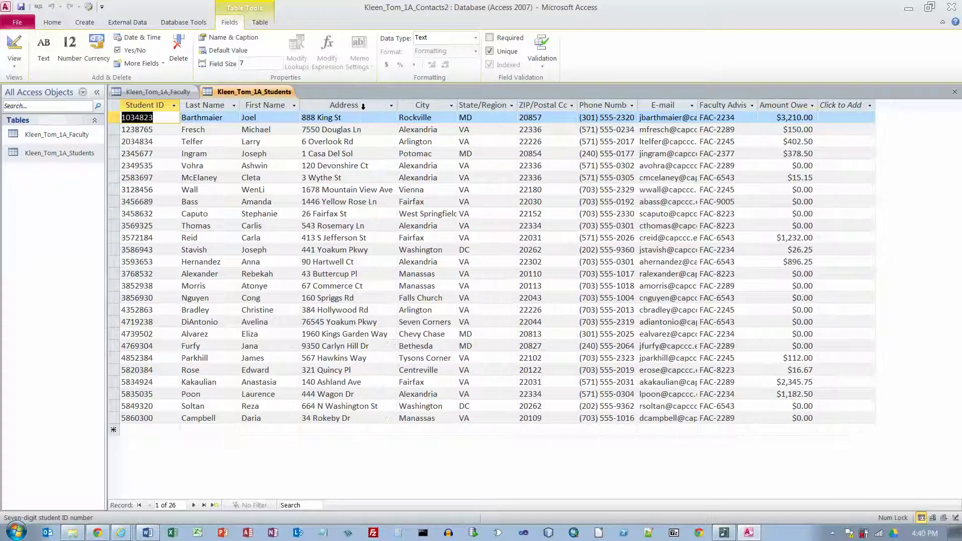
{"action": "left_click", "coordinate": [616, 106]}
- Set the Phone Number column's field width to Best Fit
{"action": "right_click", "coordinate": [616, 107]}
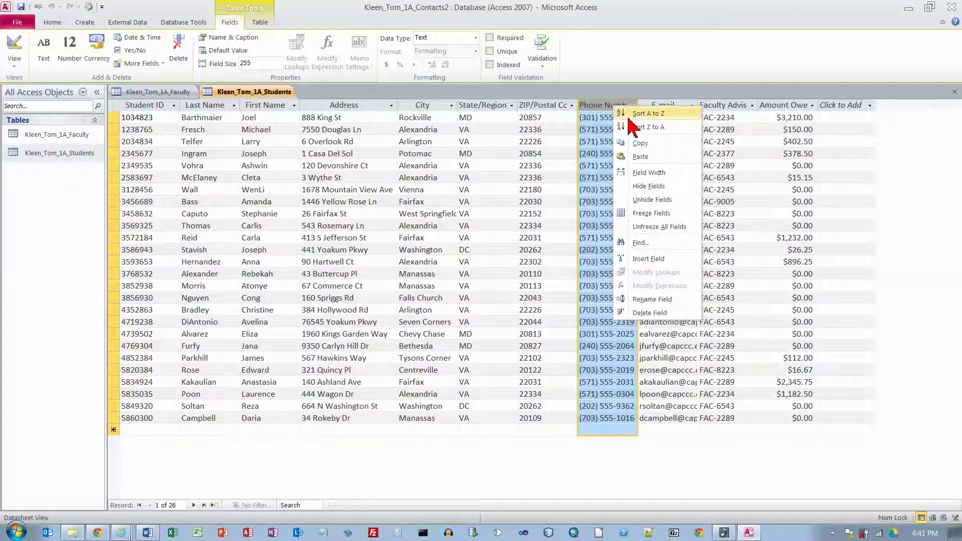
{"action": "left_click", "coordinate": [649, 172]}
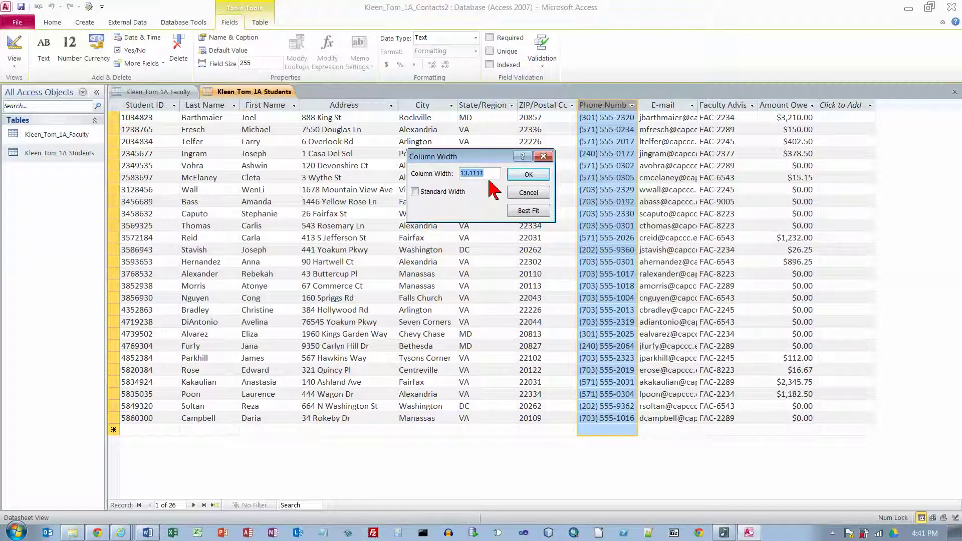
{"action": "left_click", "coordinate": [527, 212]}
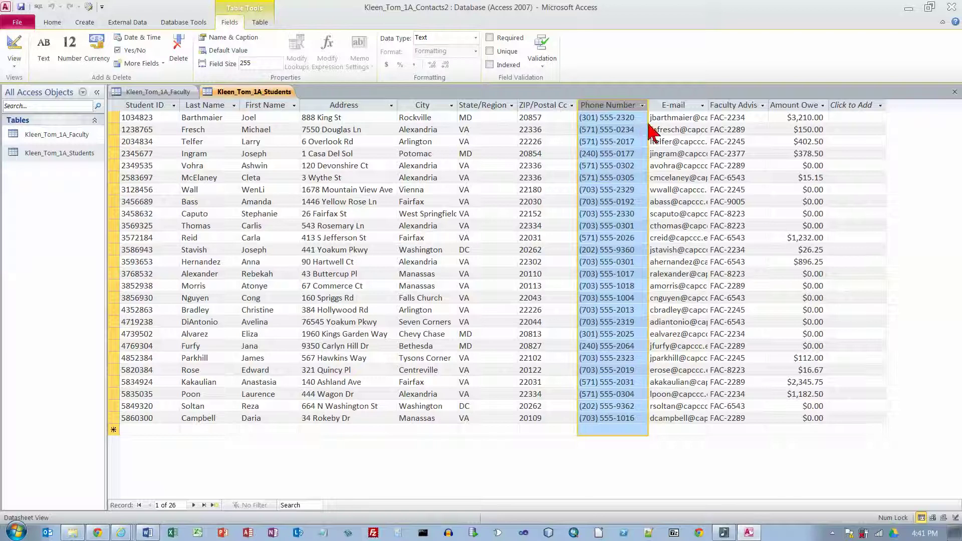
- Best-fit the E-mail, Faculty Advisor ID and Amount Owed columns together
{"action": "left_click_drag", "start_coordinate": [694, 108], "coordinate": [795, 106]}
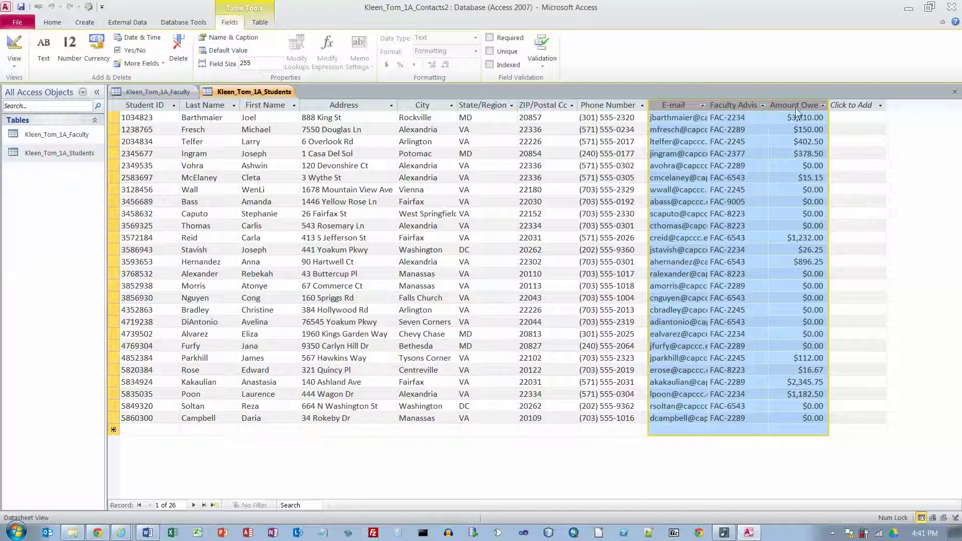
{"action": "double_click", "coordinate": [830, 105]}
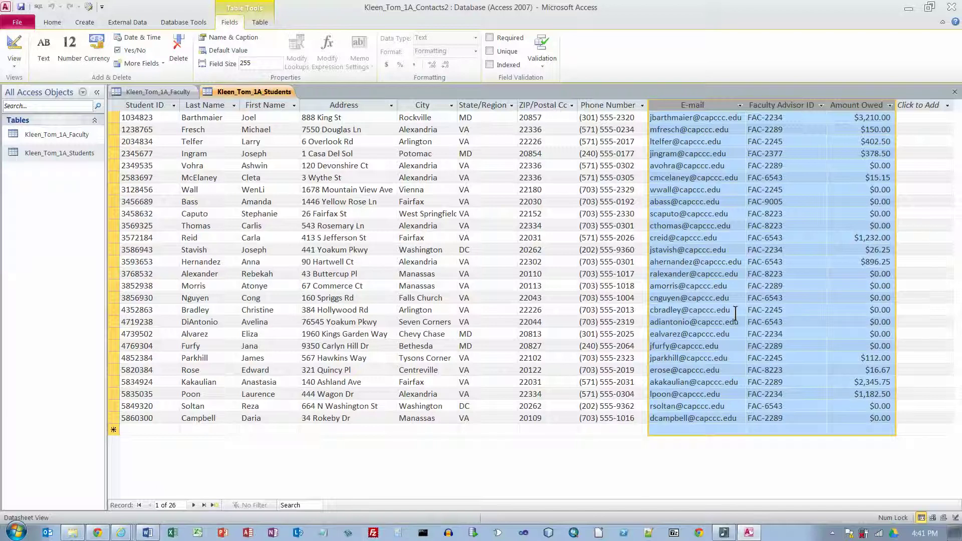
{"action": "left_click", "coordinate": [147, 107]}
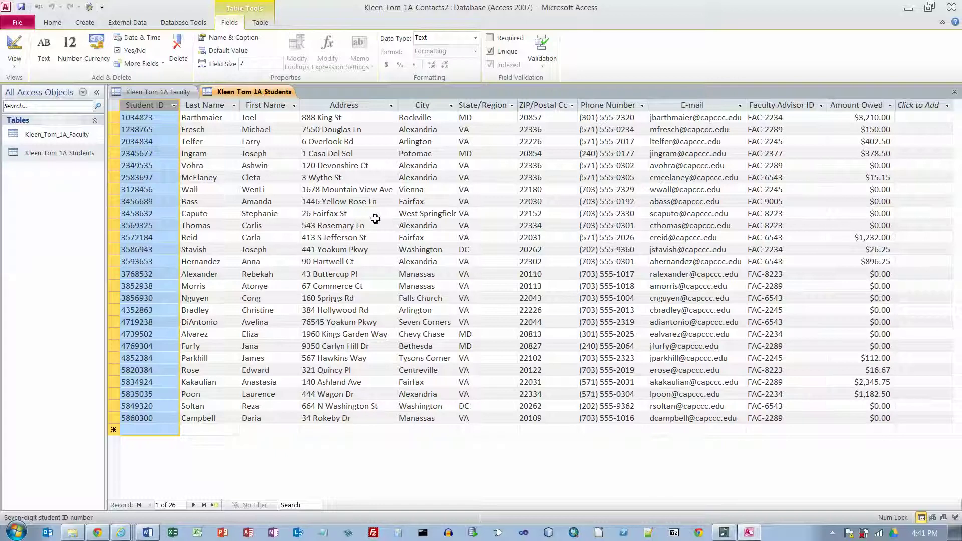
- Select the whole Students datasheet and apply Best Fit field width to all columns
{"action": "left_click", "coordinate": [115, 107]}
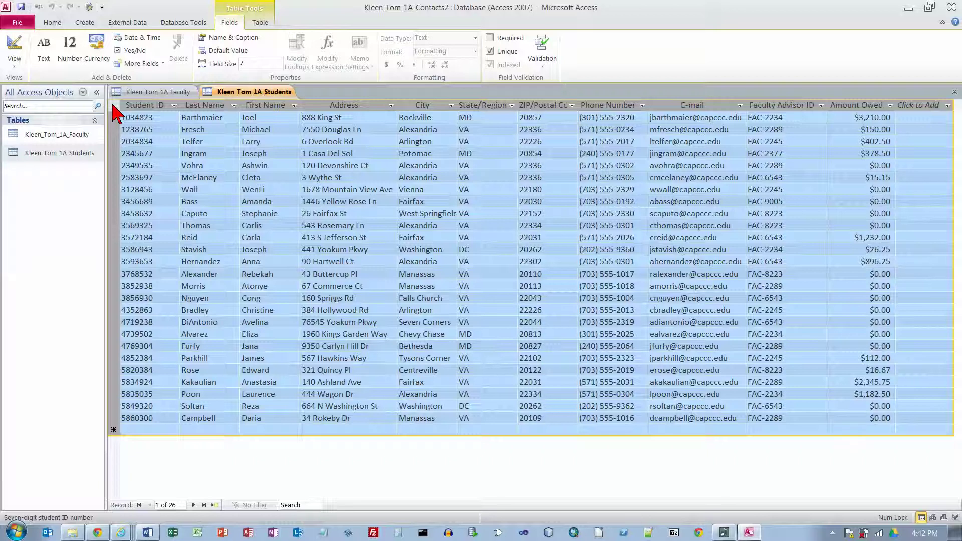
{"action": "left_click", "coordinate": [53, 22]}
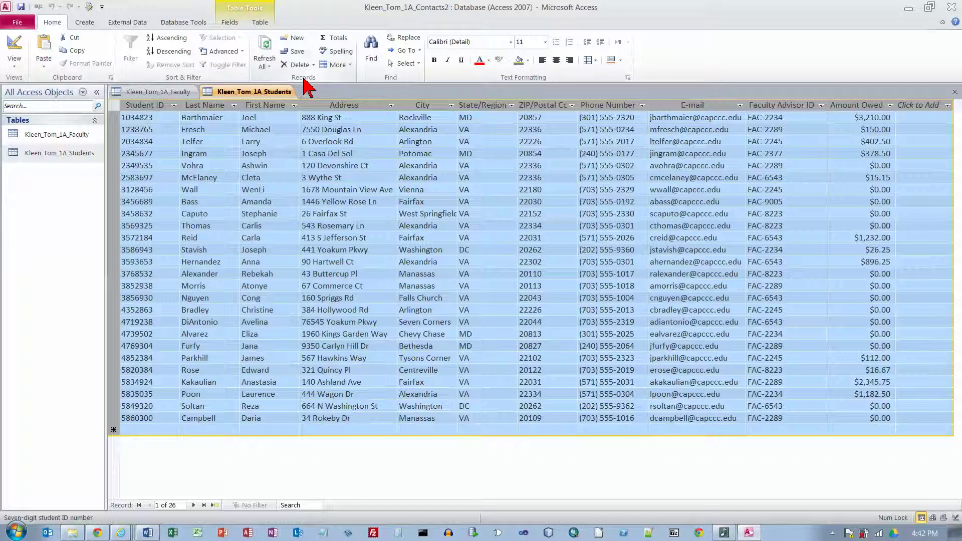
{"action": "left_click", "coordinate": [349, 65]}
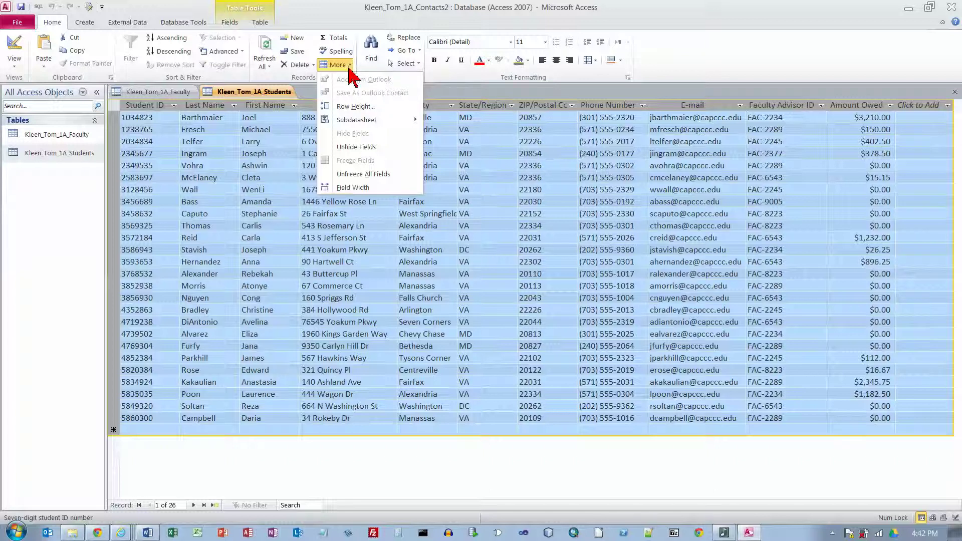
{"action": "left_click", "coordinate": [355, 189]}
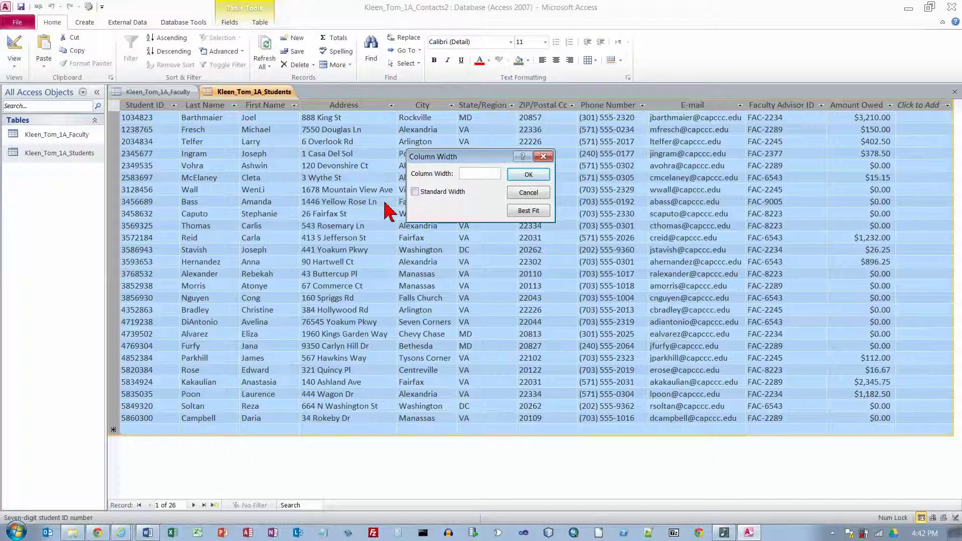
{"action": "left_click", "coordinate": [528, 211]}
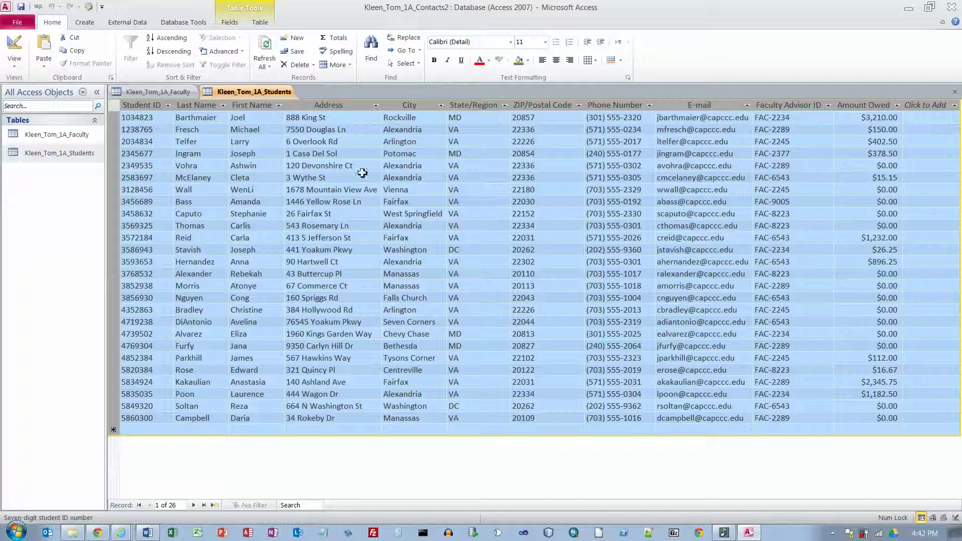
{"action": "left_click", "coordinate": [152, 122]}
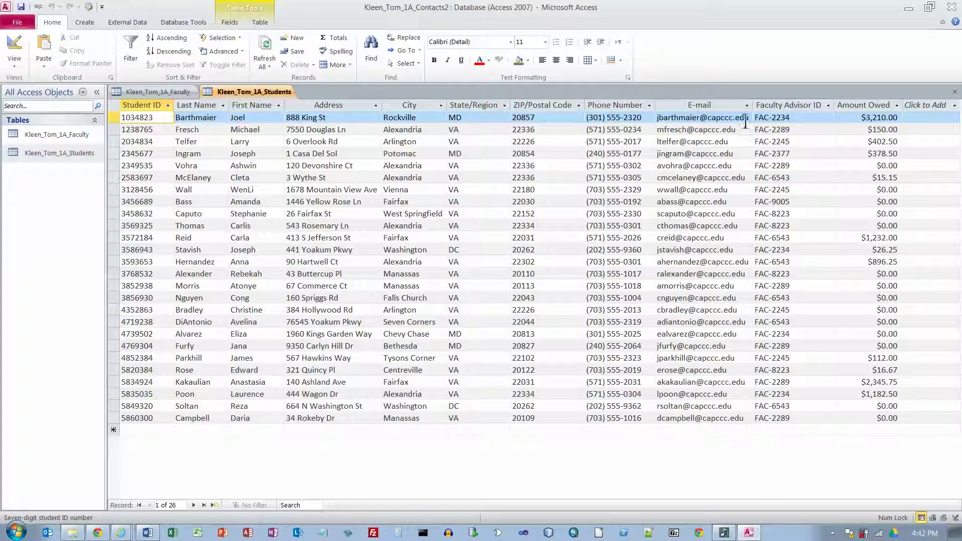
- Deselect the datasheet and save the Students table layout
{"action": "left_click", "coordinate": [876, 120]}
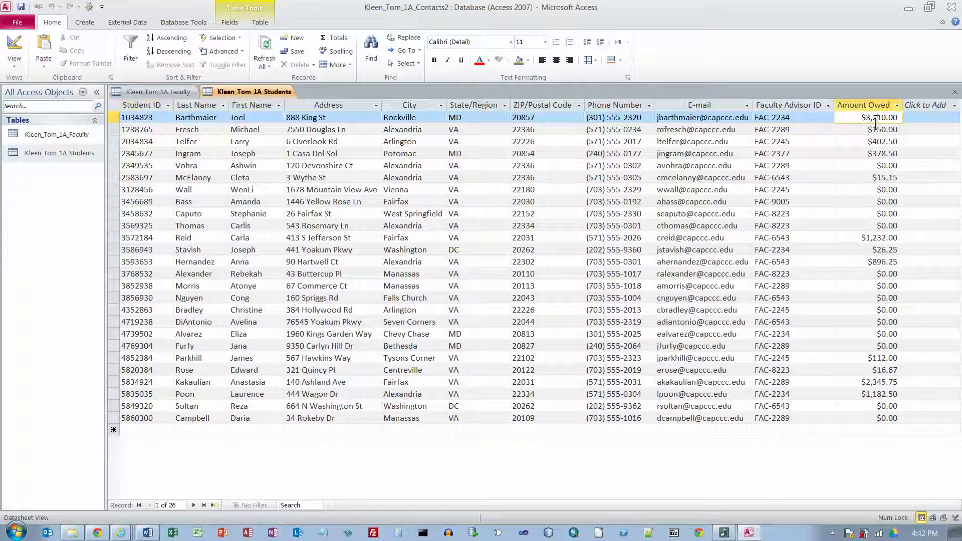
{"action": "left_click", "coordinate": [21, 7]}
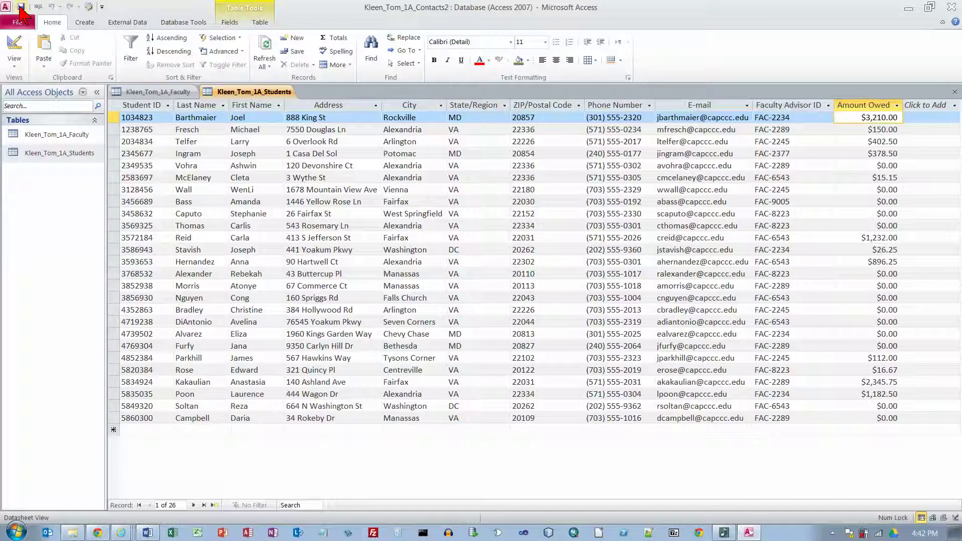